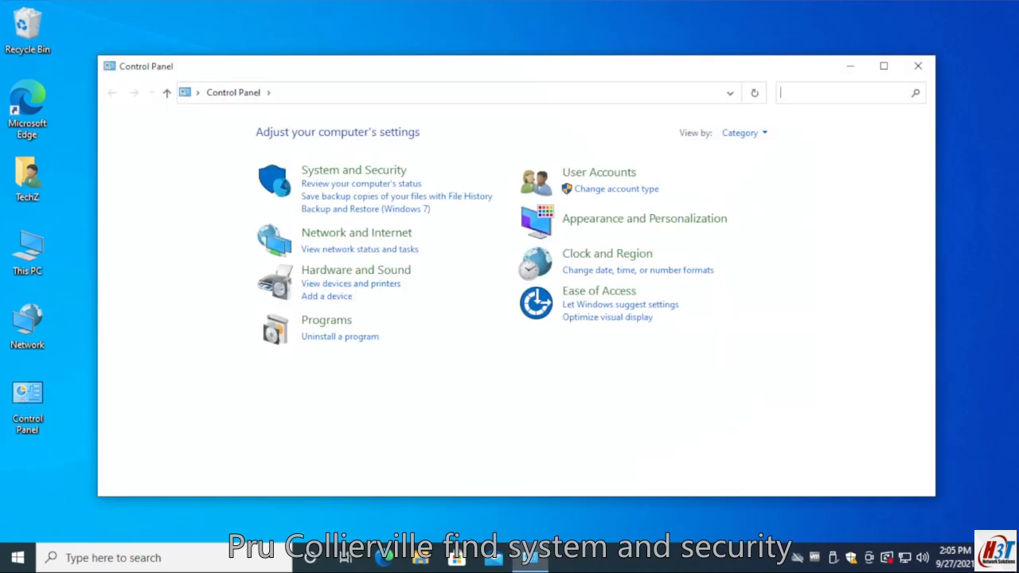
- Open Windows Defender Firewall under System and Security and expand the status details for guest or public networks
click(335, 172)
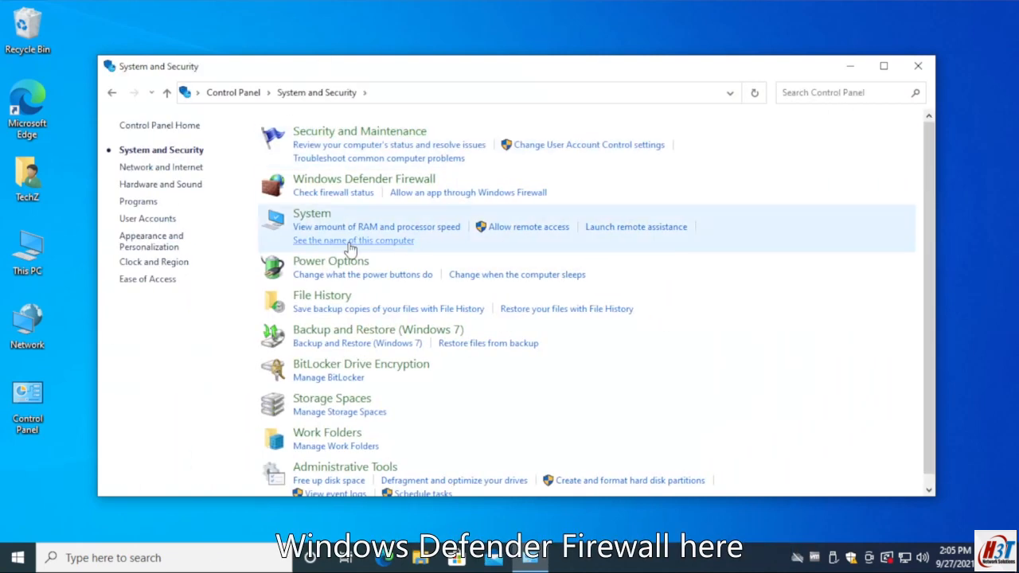
click(371, 179)
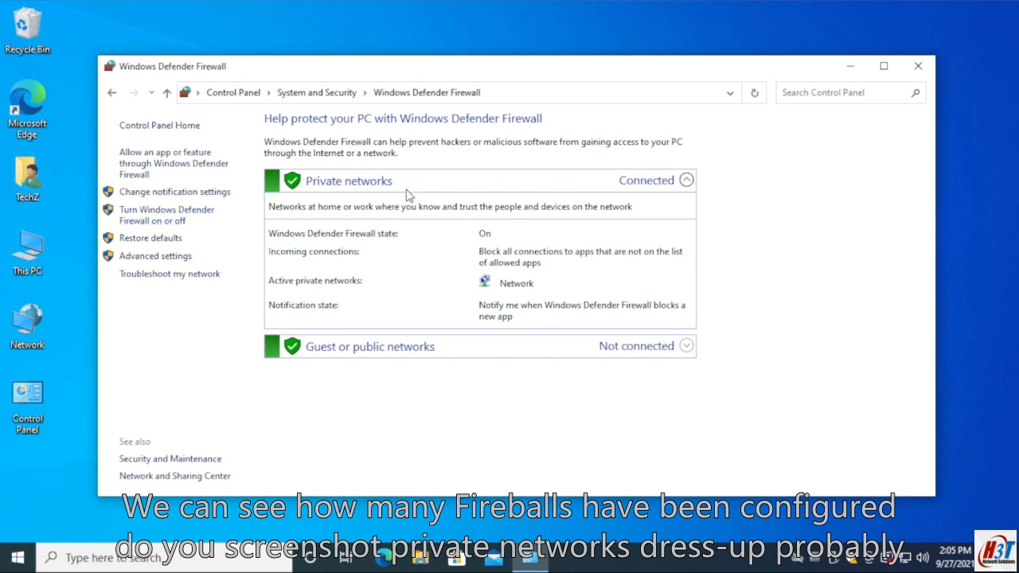
click(684, 346)
scroll(692, 343, down, 1)
key(alt)
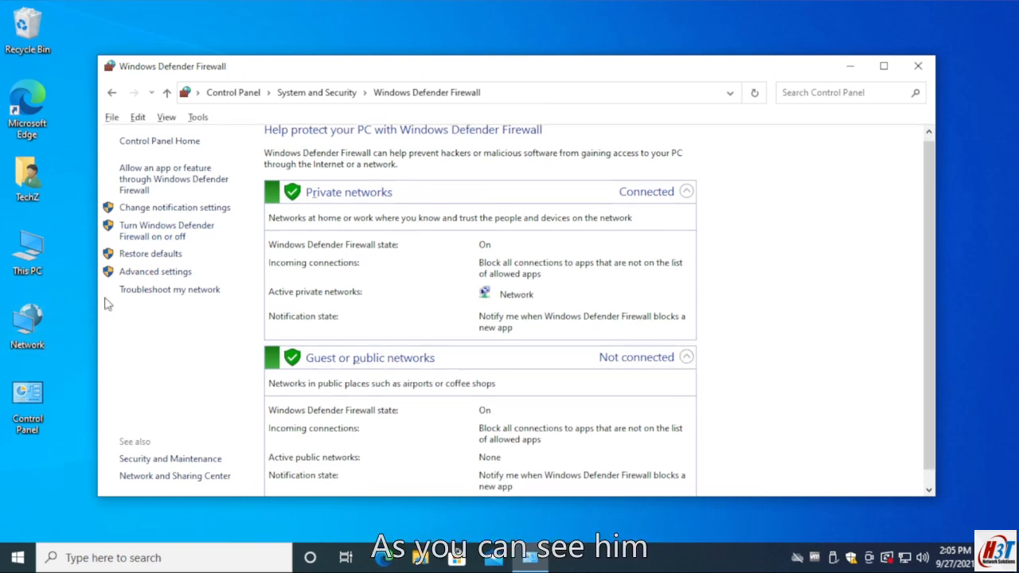
key(alt)
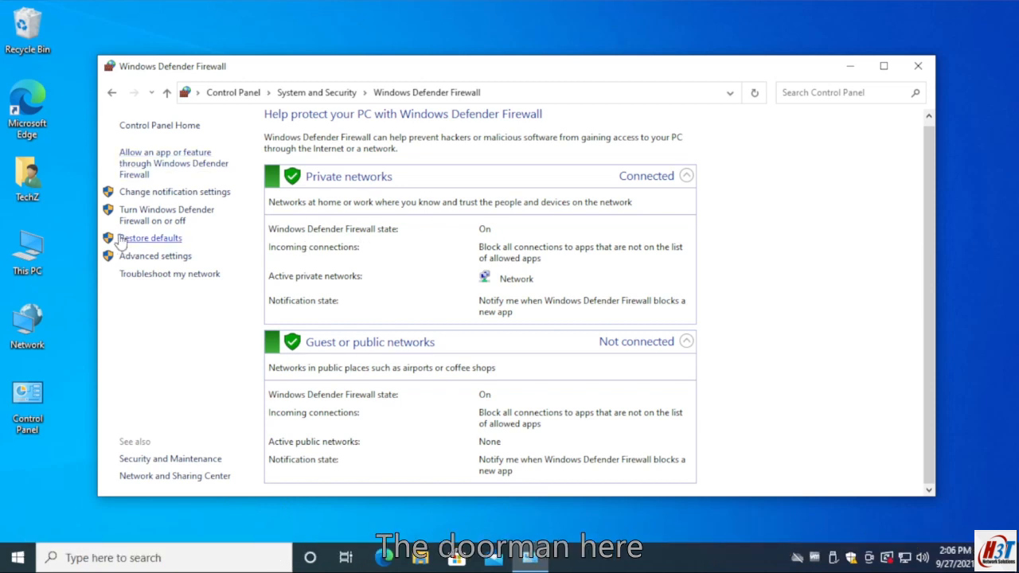
- View the settings for turning Windows Defender Firewall on or off for private and public networks in a maximized window
click(156, 218)
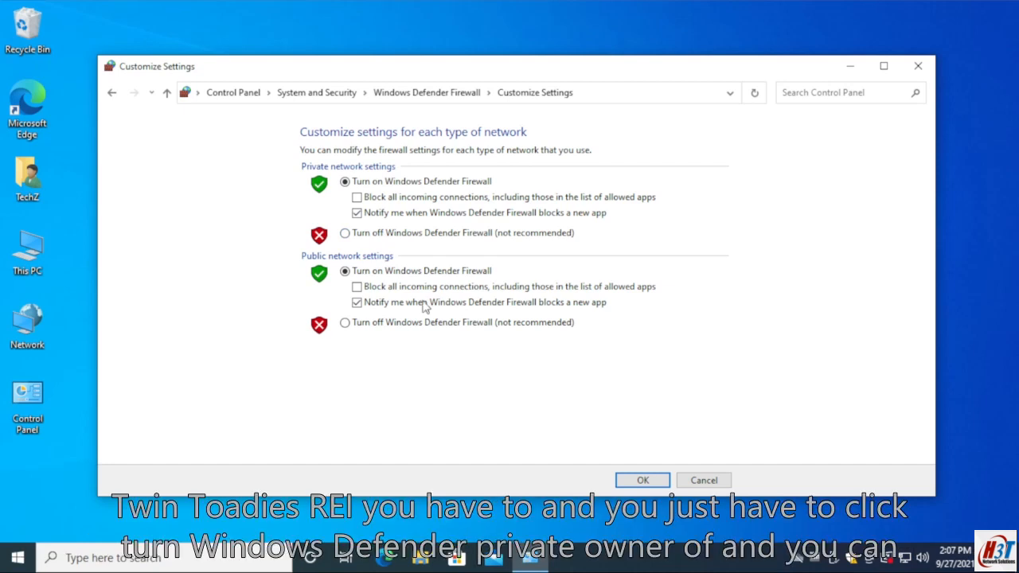
click(112, 92)
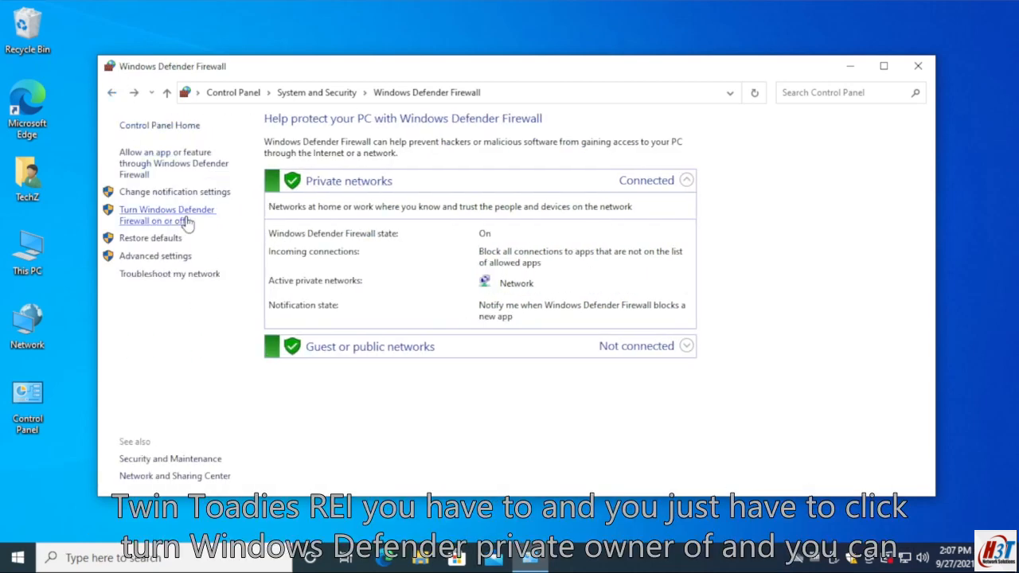
click(147, 221)
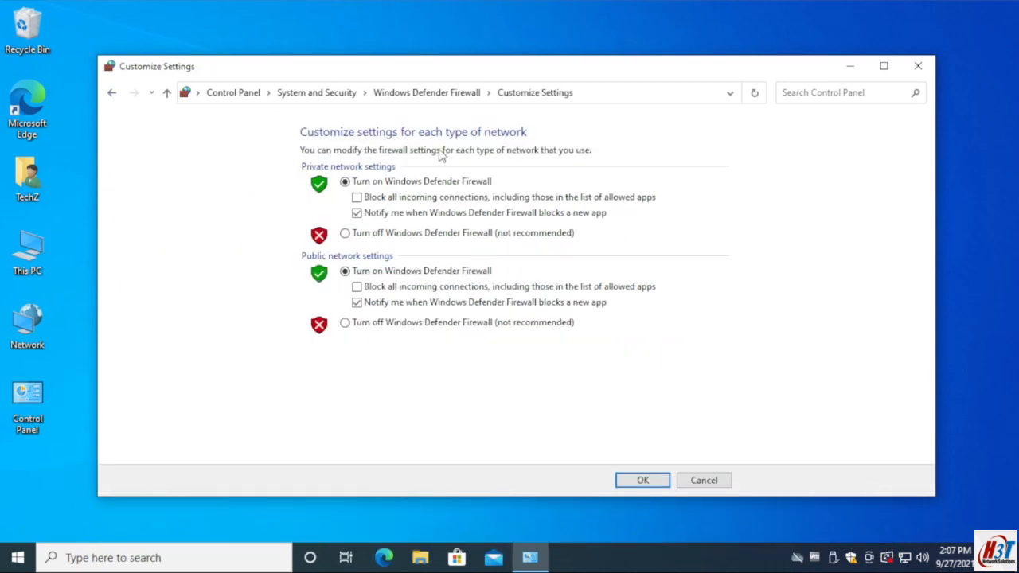
double_click(689, 66)
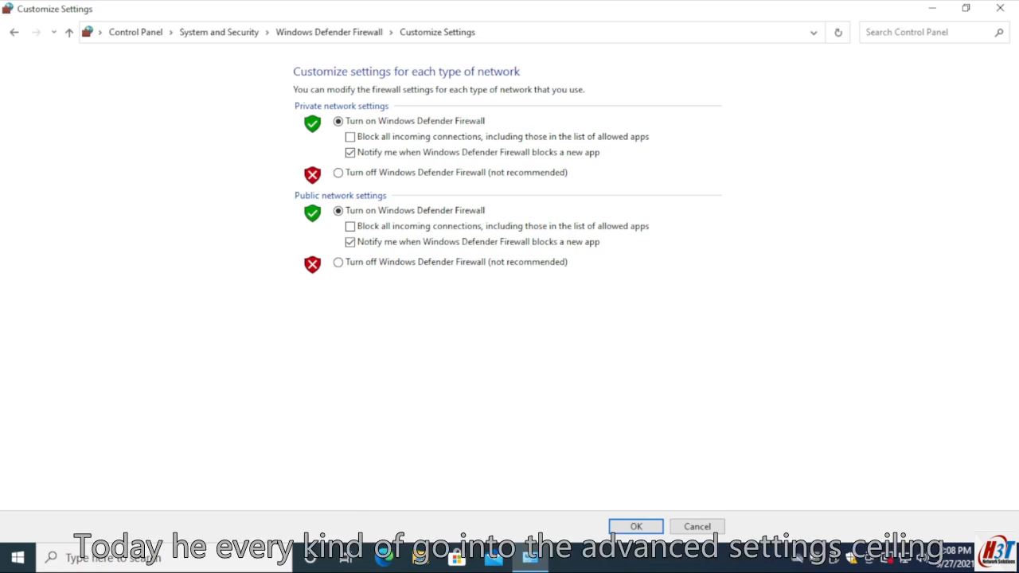
- Return to the firewall overview and open the advanced settings in a maximized window
click(14, 32)
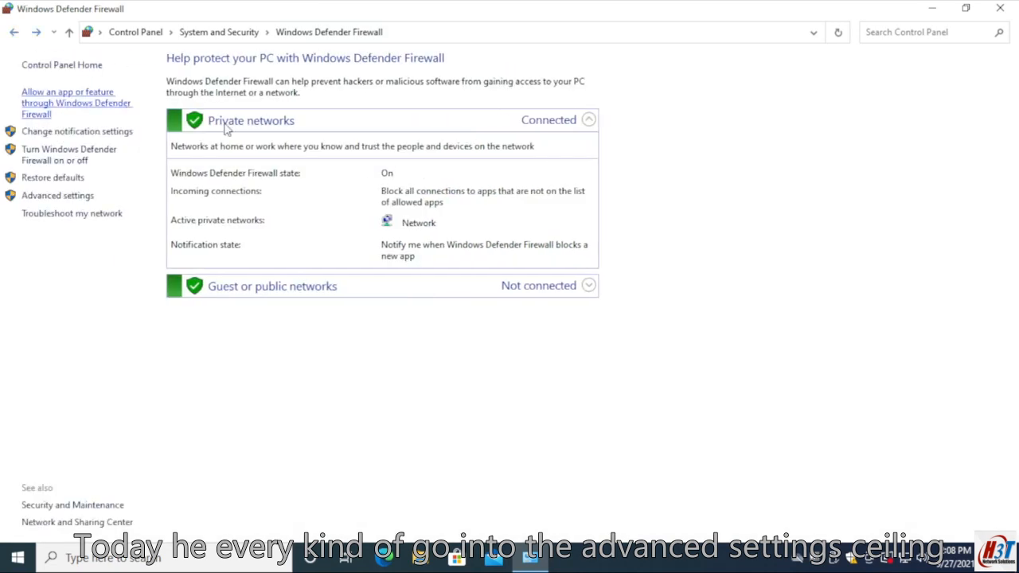
click(75, 198)
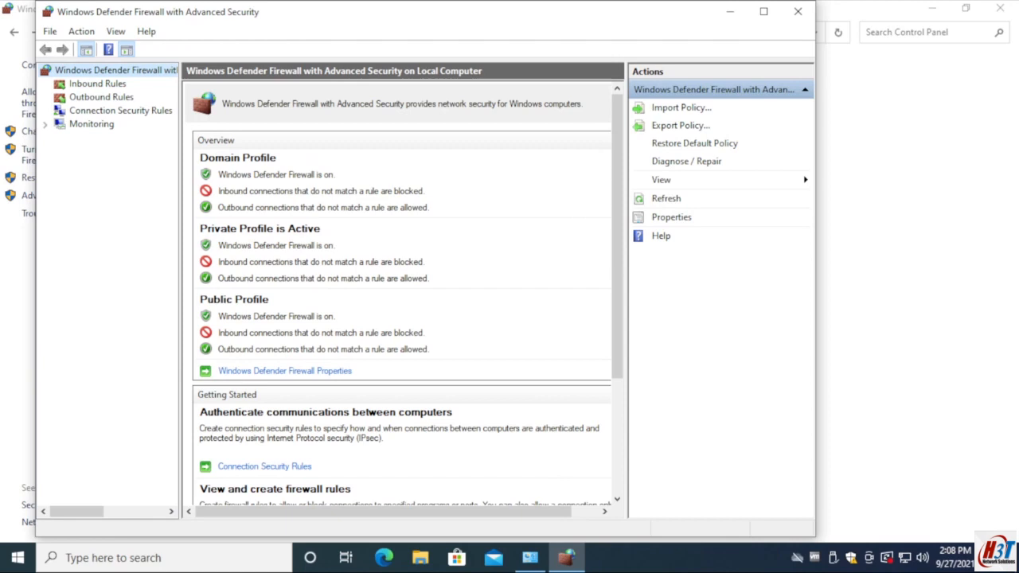
click(761, 12)
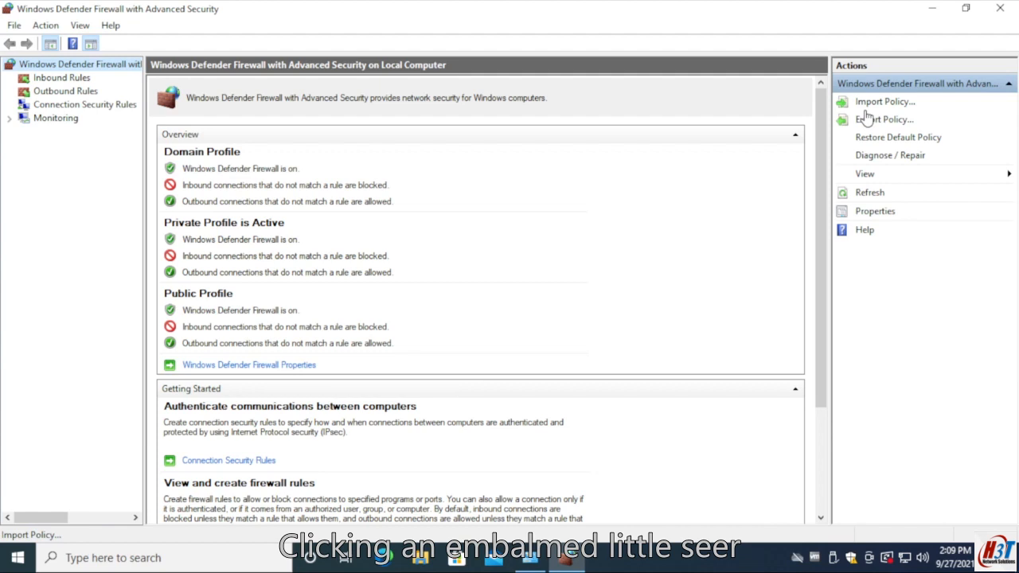
- Review the inbound and outbound rule lists, selecting a Cast to Device functionality rule in each
click(57, 78)
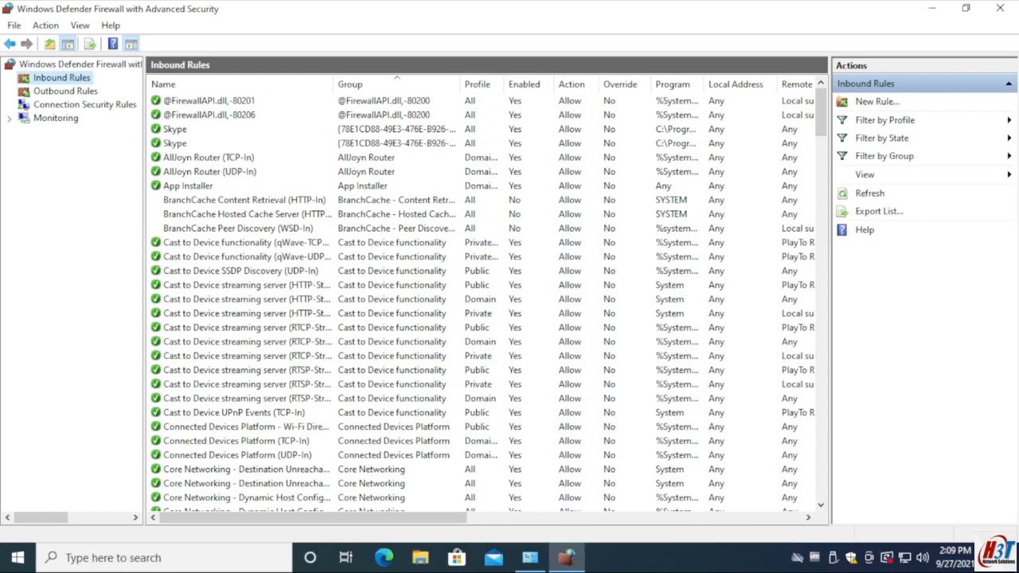
click(446, 245)
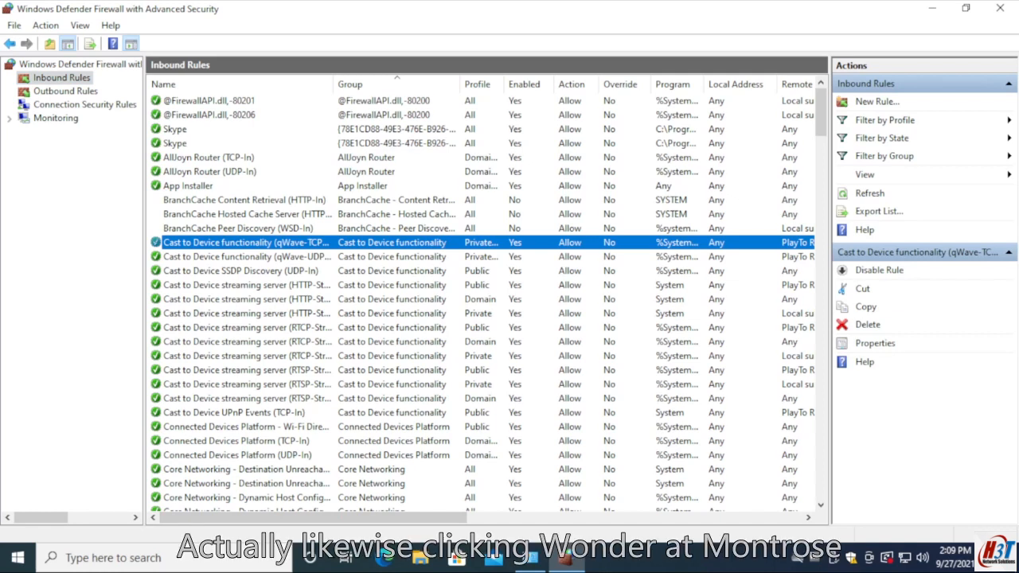
click(62, 93)
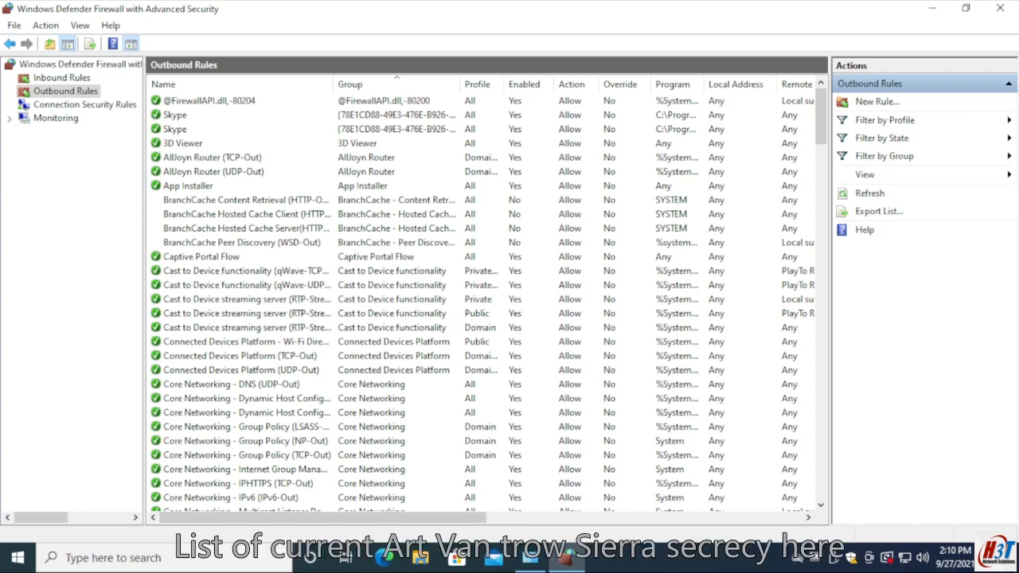
click(238, 284)
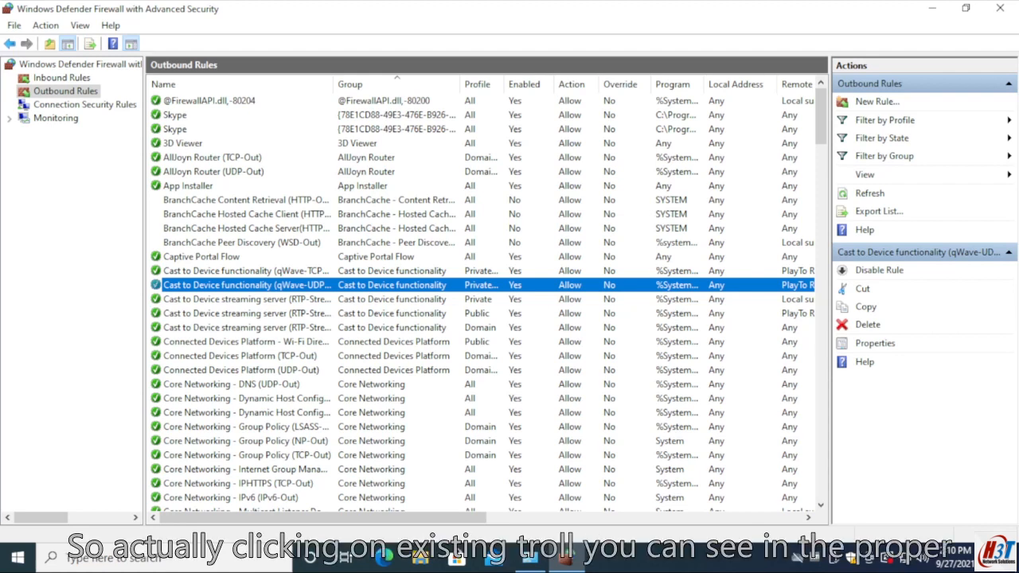
- Check the properties of the BranchCache Content Retrieval outbound rule, close them and browse further down the outbound rules
double_click(271, 199)
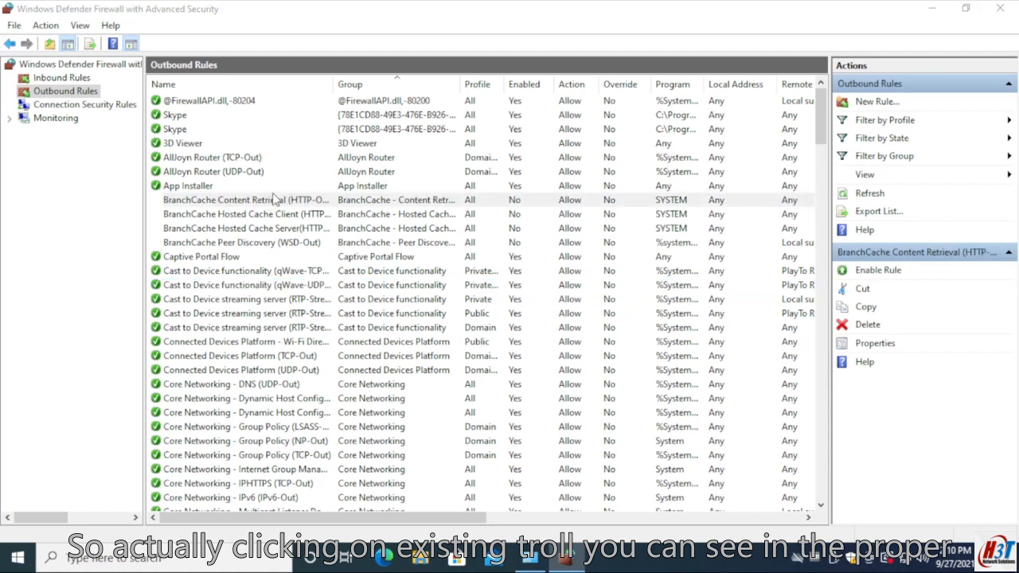
click(576, 470)
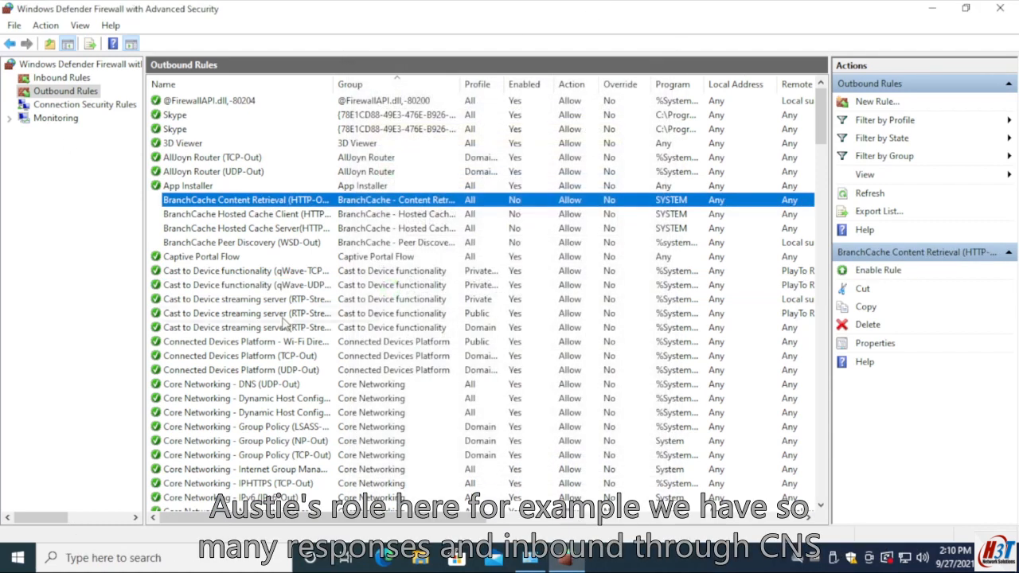
scroll(284, 322, down, 5)
scroll(284, 323, down, 20)
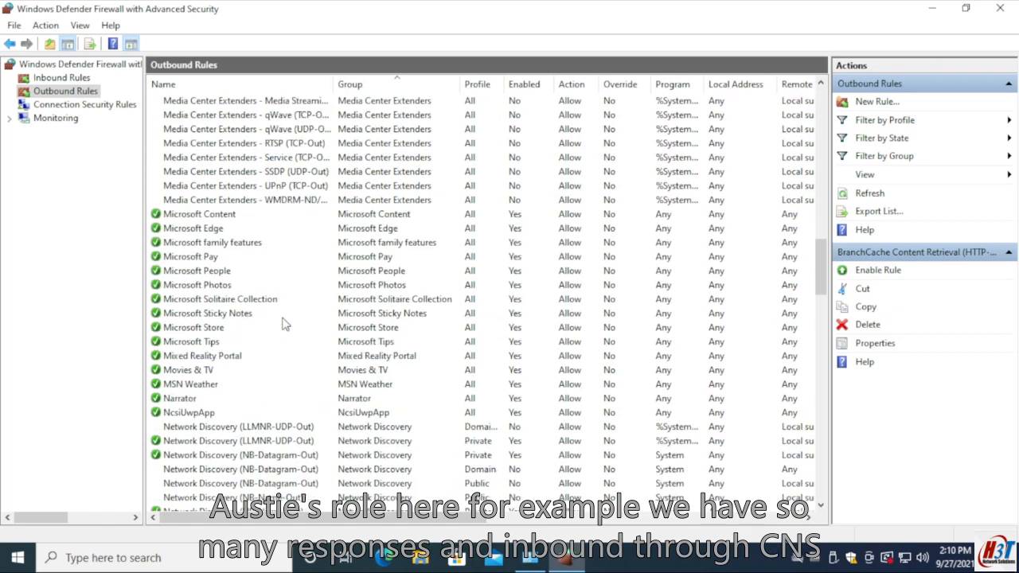
- Switch to the inbound rules and back to the outbound rules, and inspect the second Skype rule's properties without changing them
click(61, 78)
click(65, 91)
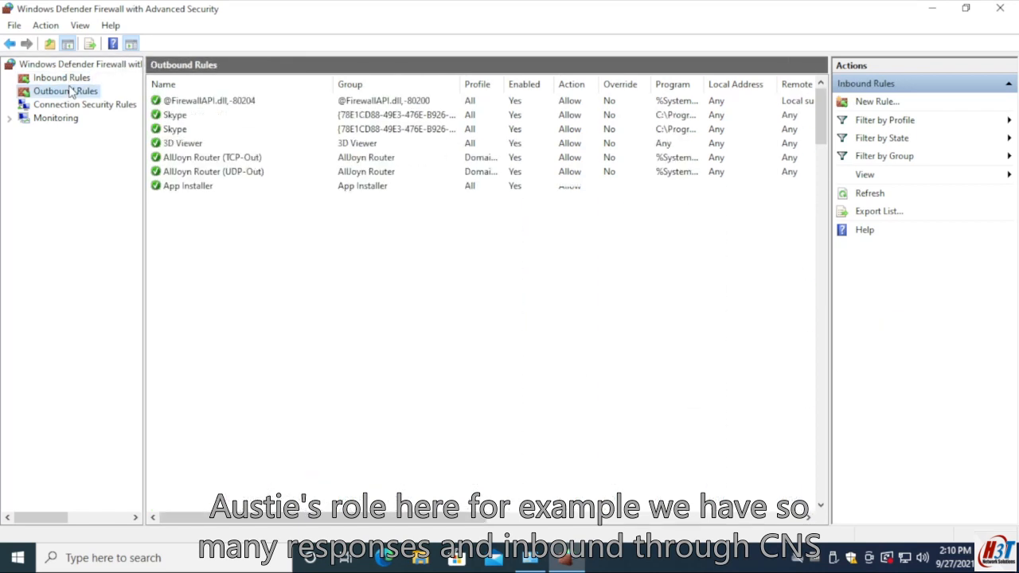
click(174, 129)
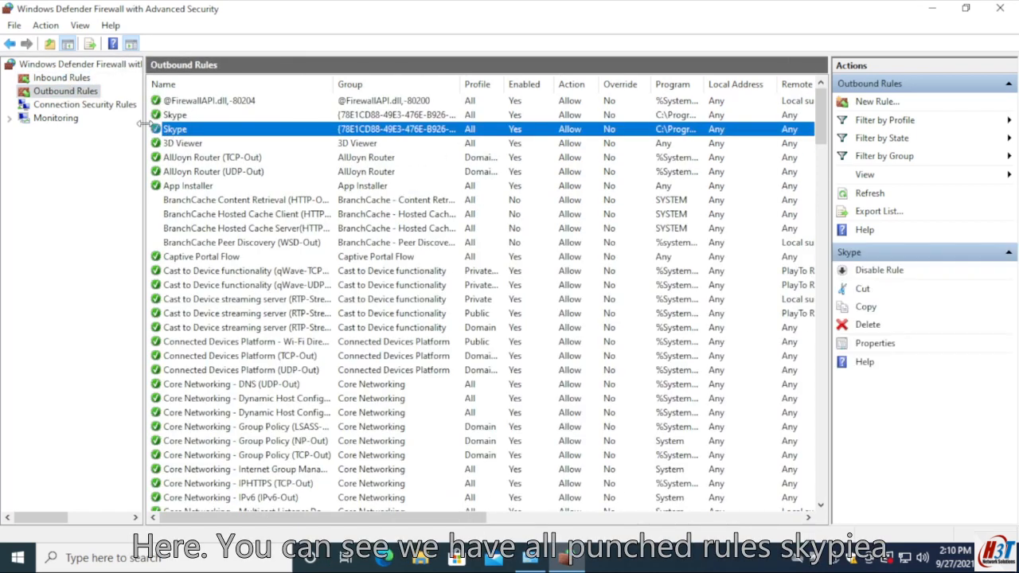
double_click(174, 129)
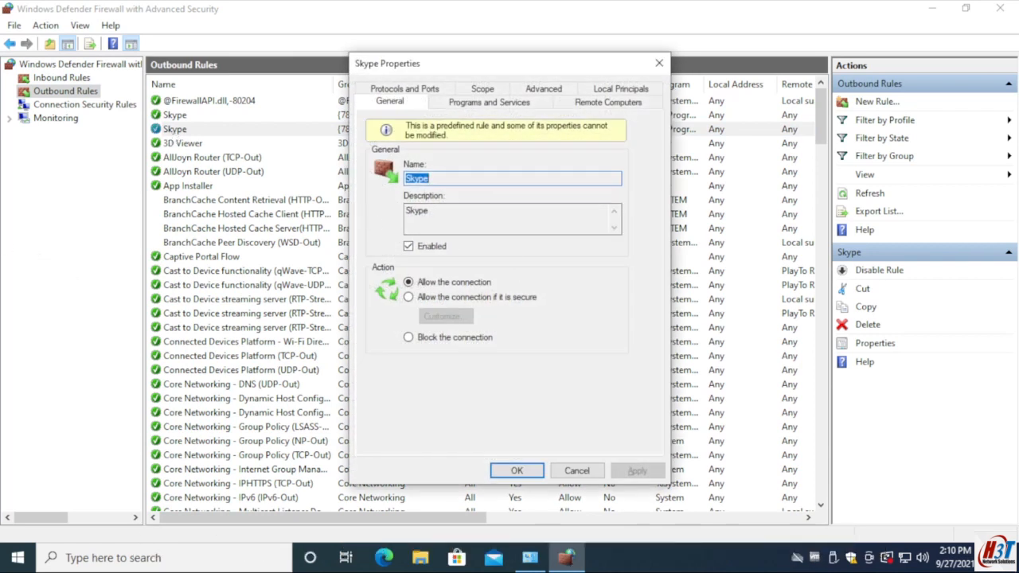
click(595, 468)
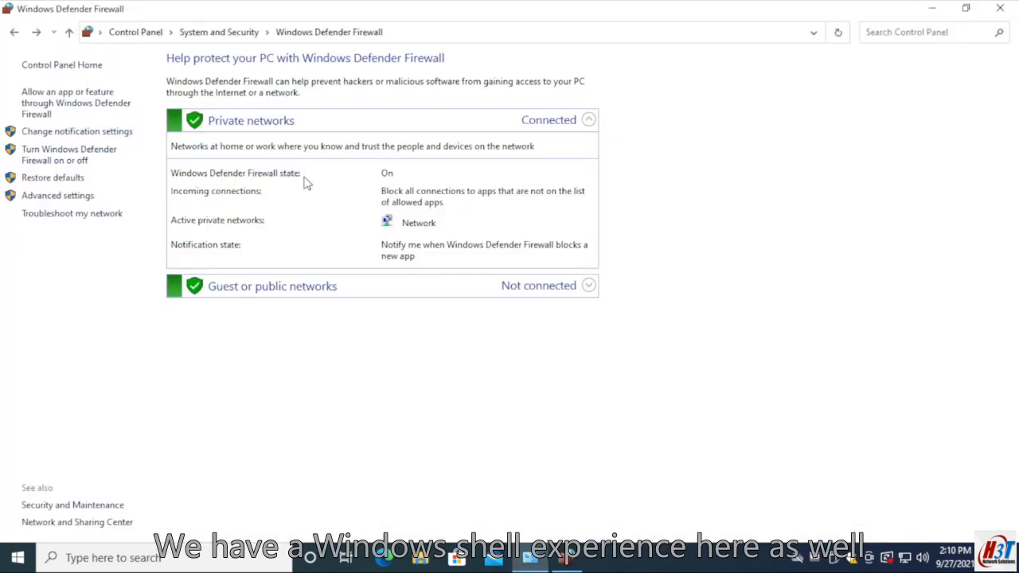
- Find the Windows Shell Experience entries in the outbound rules and view their properties, closing them without changes
click(541, 288)
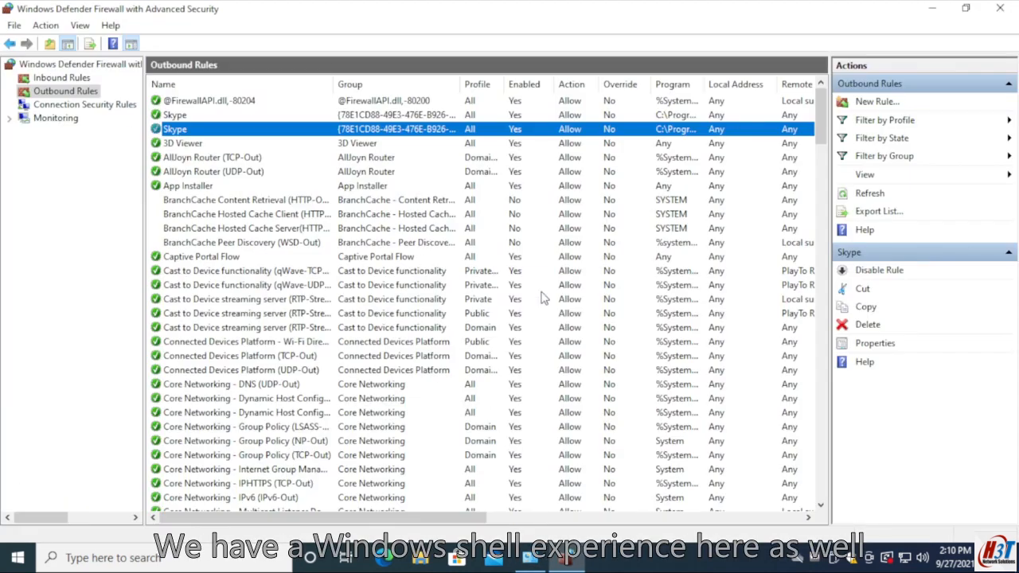
scroll(227, 188, down, 3)
scroll(226, 189, down, 20)
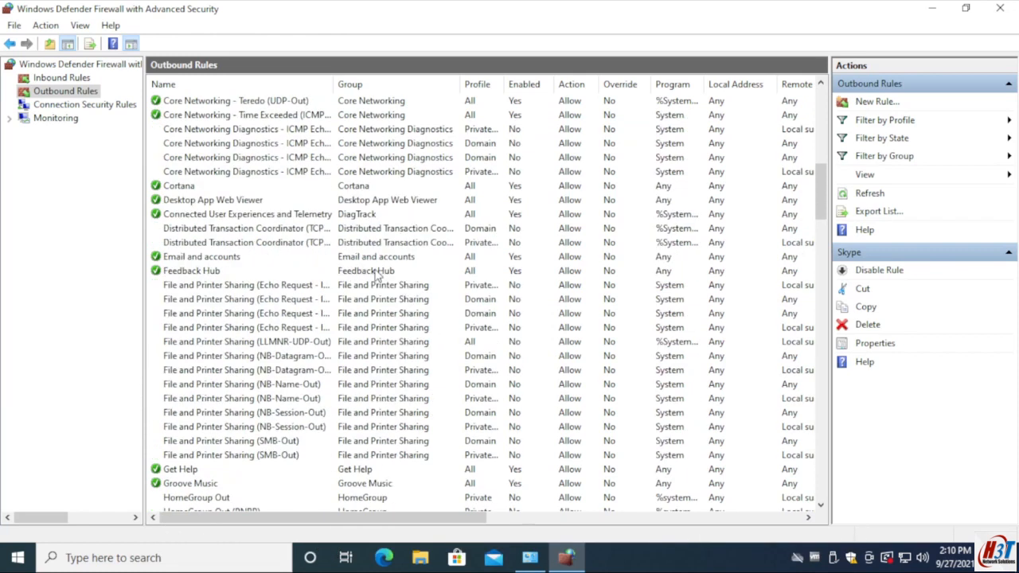
scroll(754, 293, down, 20)
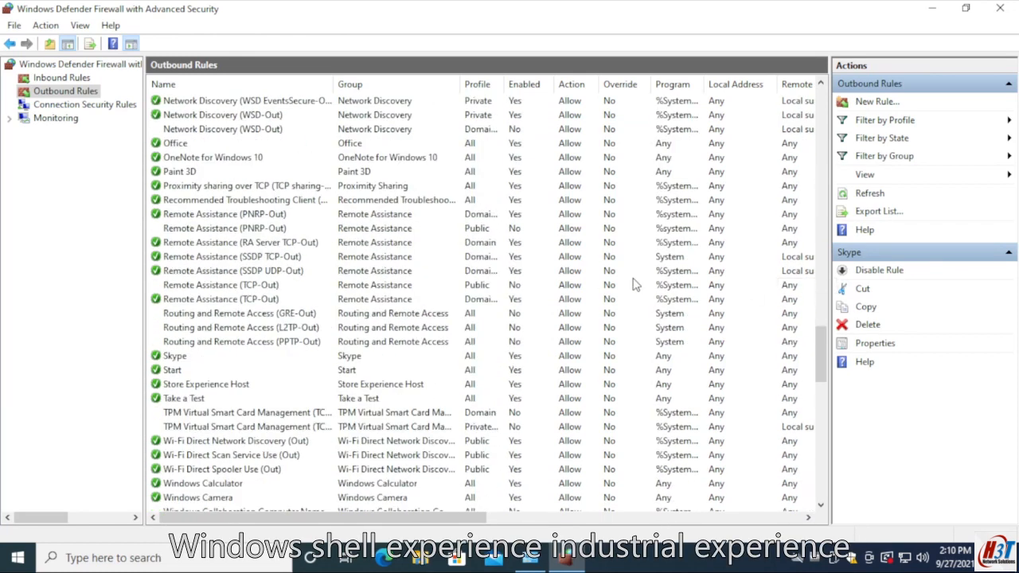
scroll(203, 168, up, 3)
scroll(202, 175, down, 12)
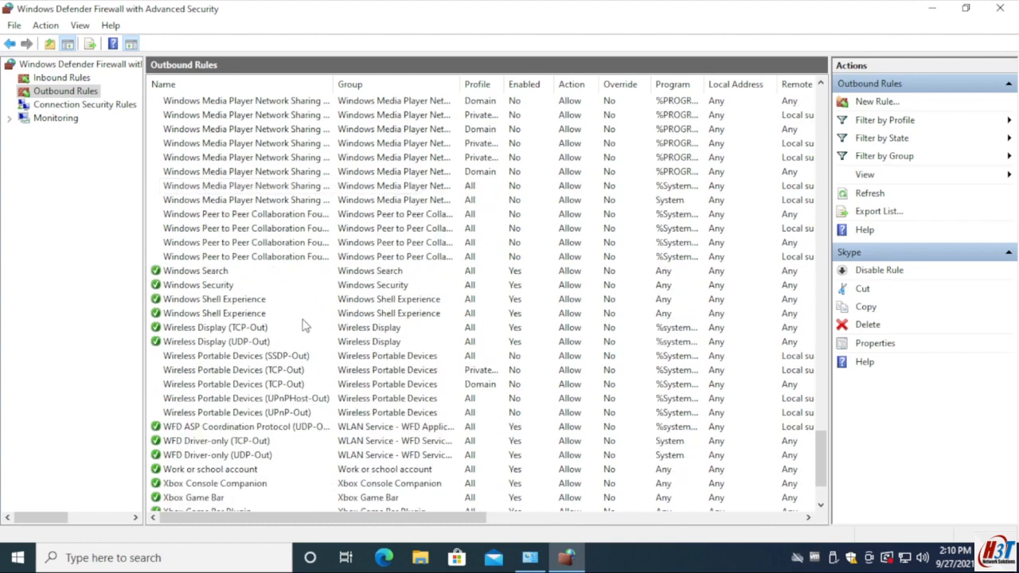
double_click(295, 314)
key(Escape)
double_click(231, 300)
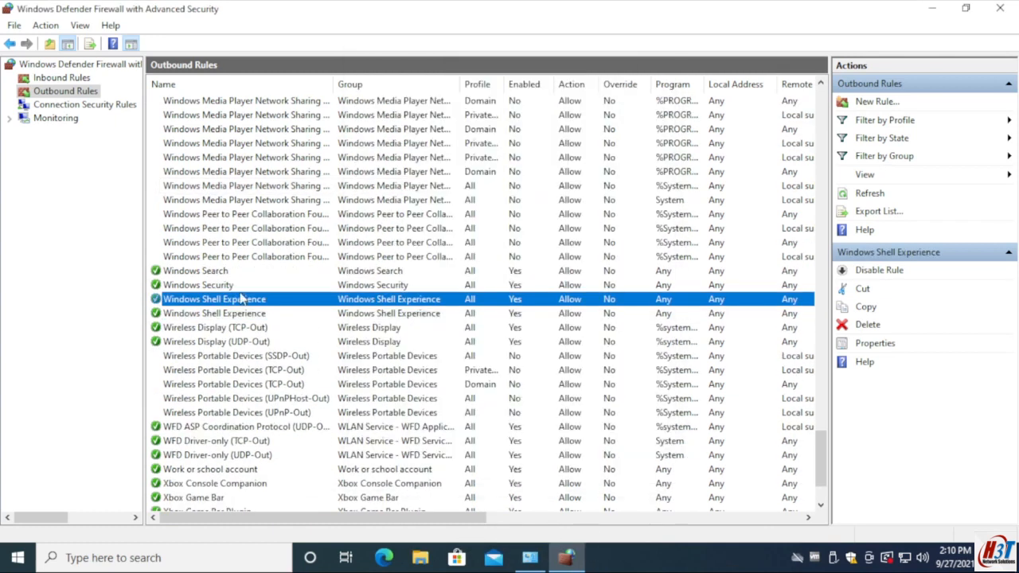
click(596, 489)
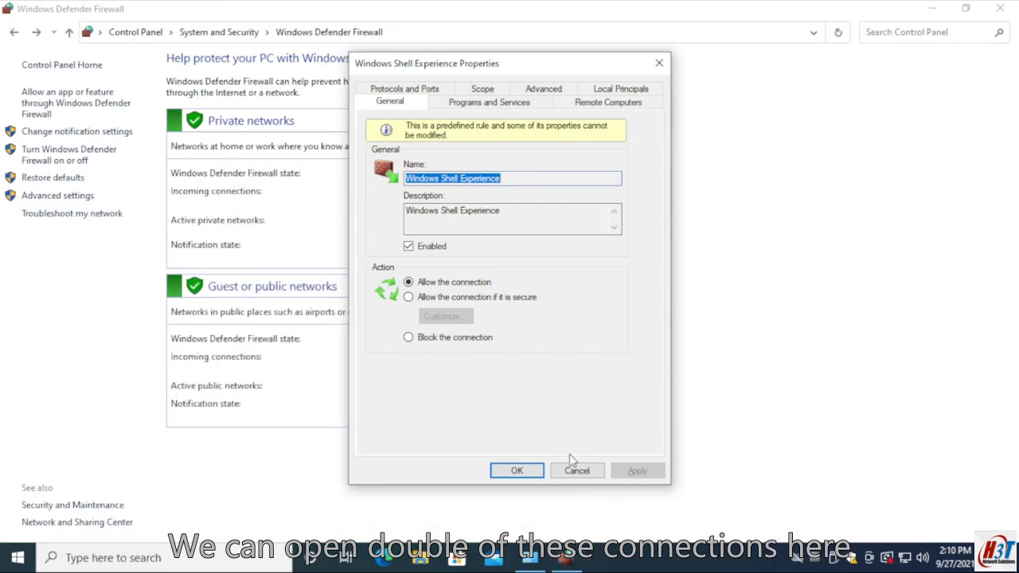
click(571, 471)
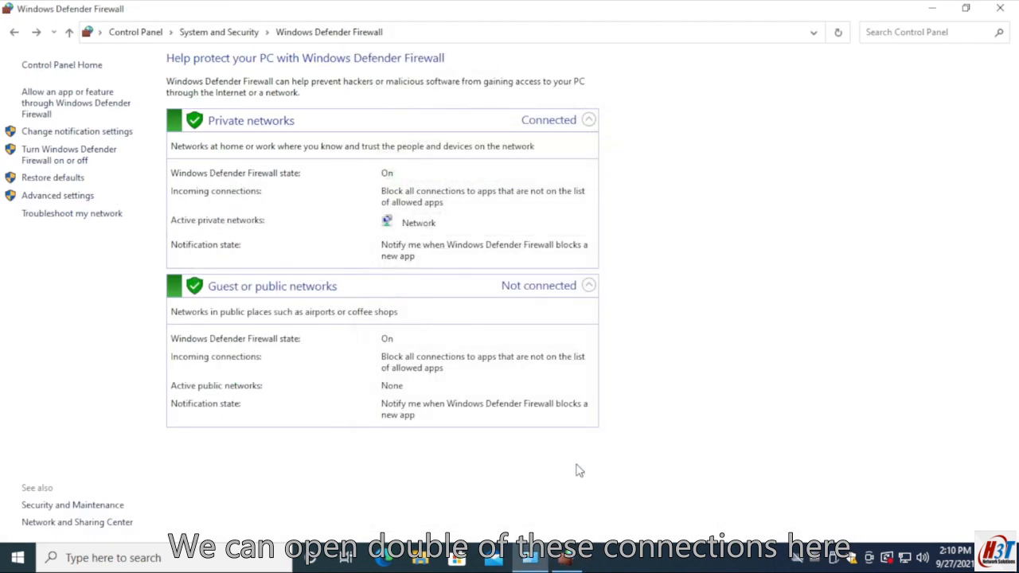
- Go back to the advanced firewall window and examine the first Windows Shell Experience rule's general properties, leaving them unmodified
click(567, 555)
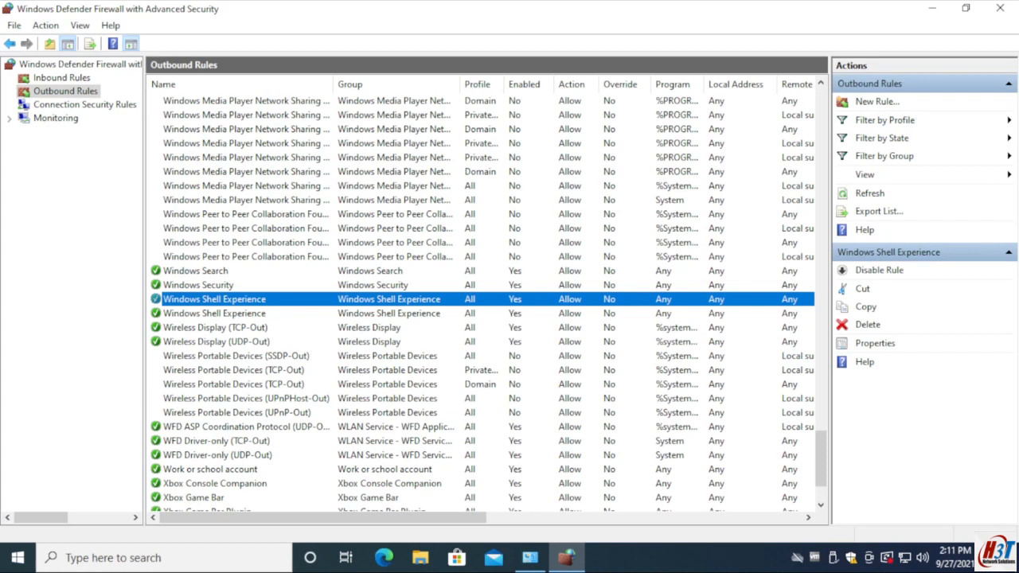
scroll(455, 404, down, 1)
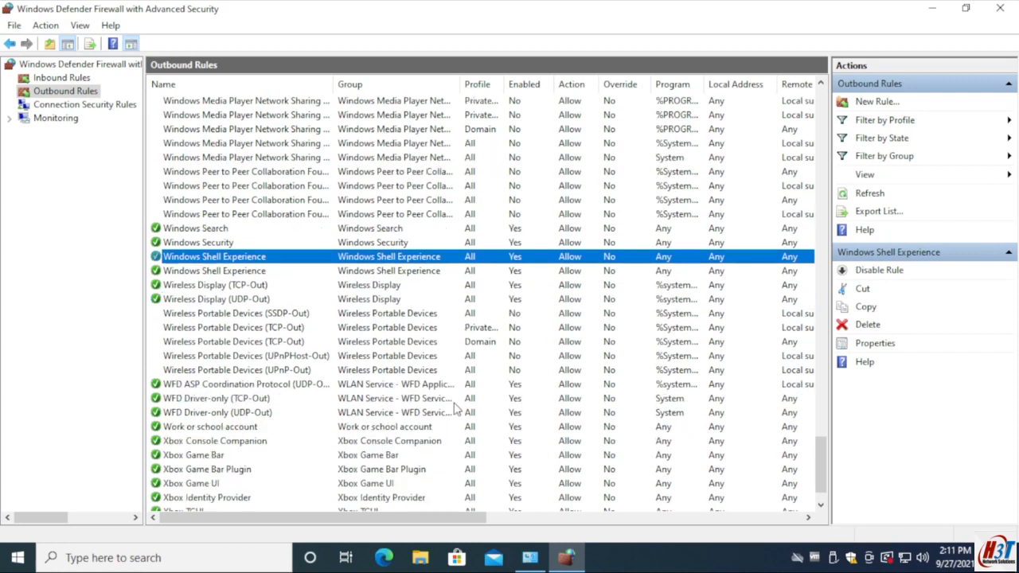
double_click(205, 261)
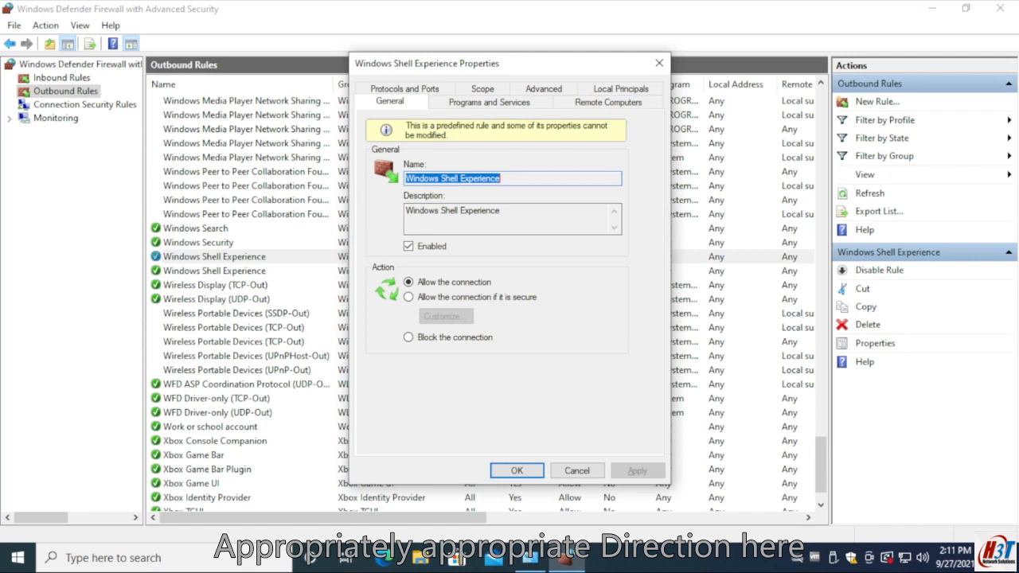
click(577, 470)
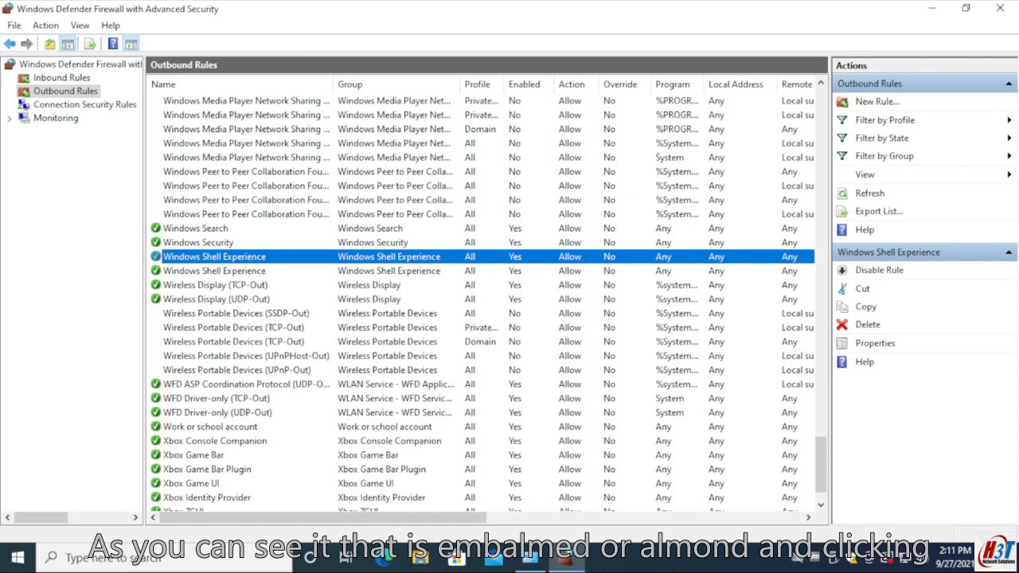
right_click(70, 78)
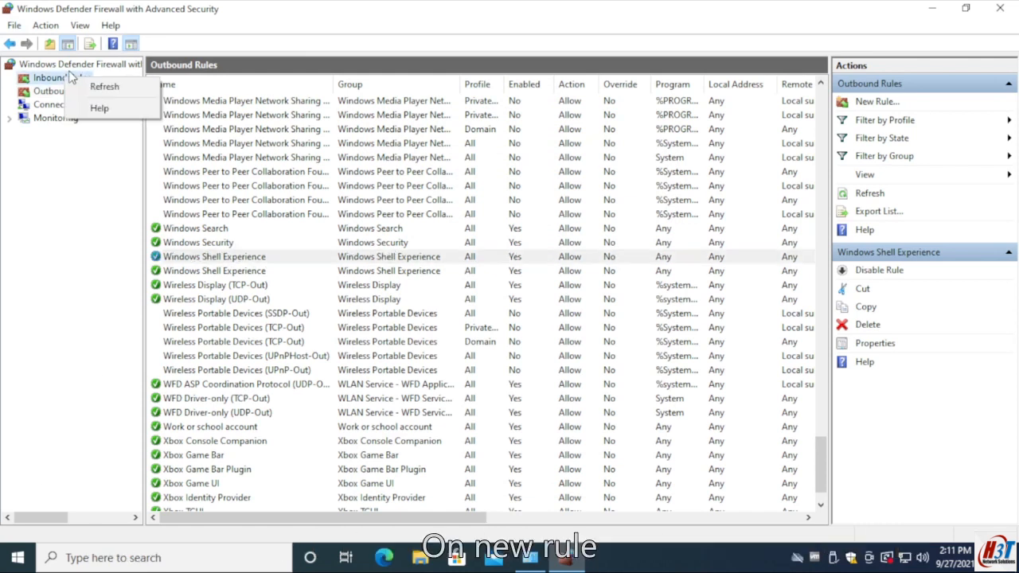
right_click(70, 67)
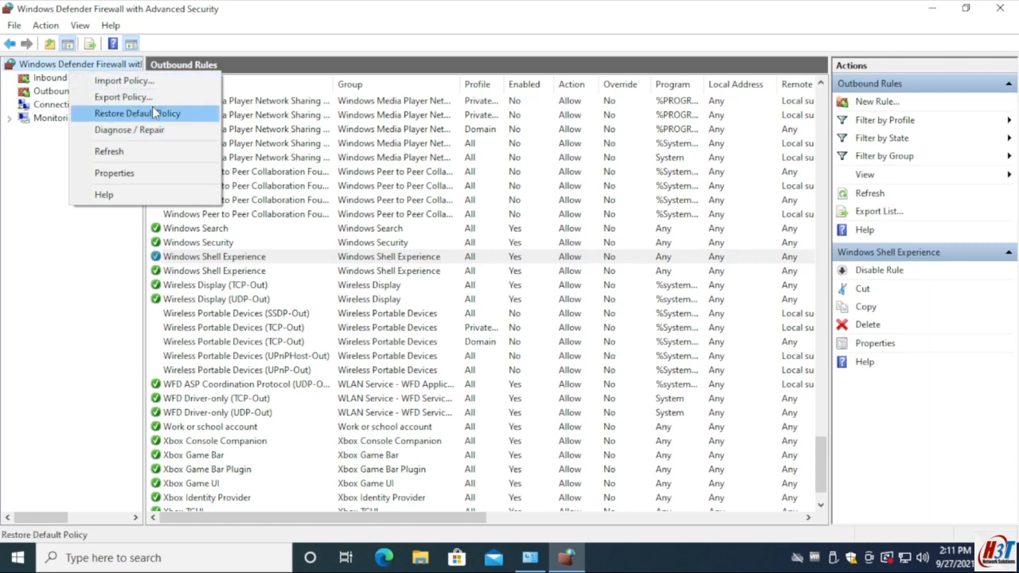
right_click(406, 130)
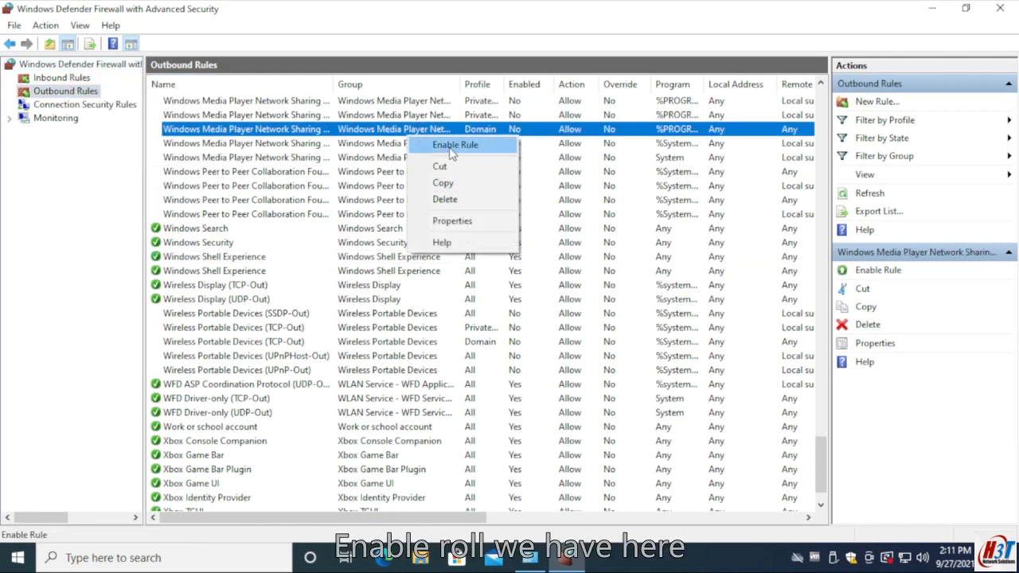
click(898, 64)
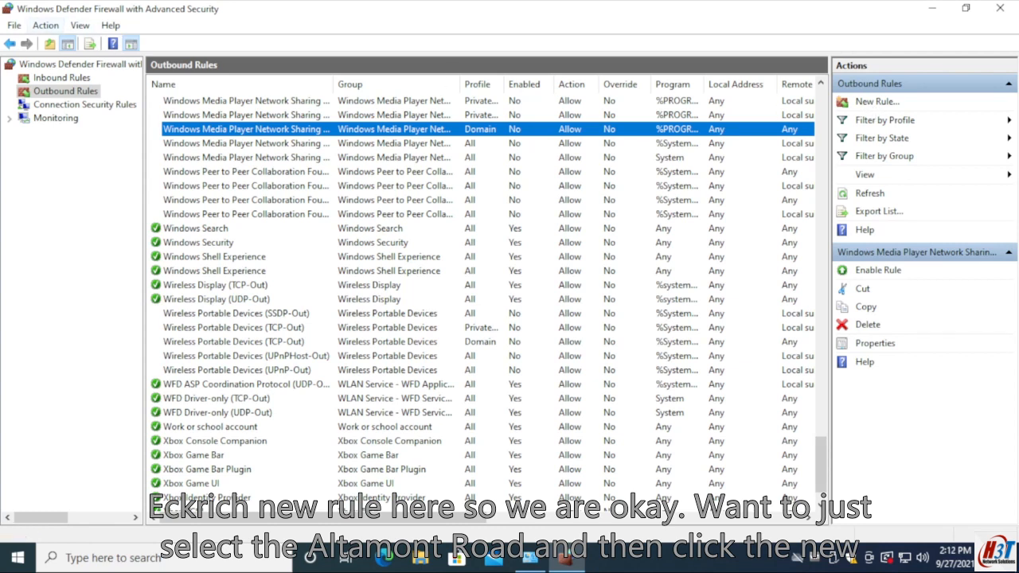
- Start a new outbound rule and compare the Program, Port and Predefined rule types
click(61, 93)
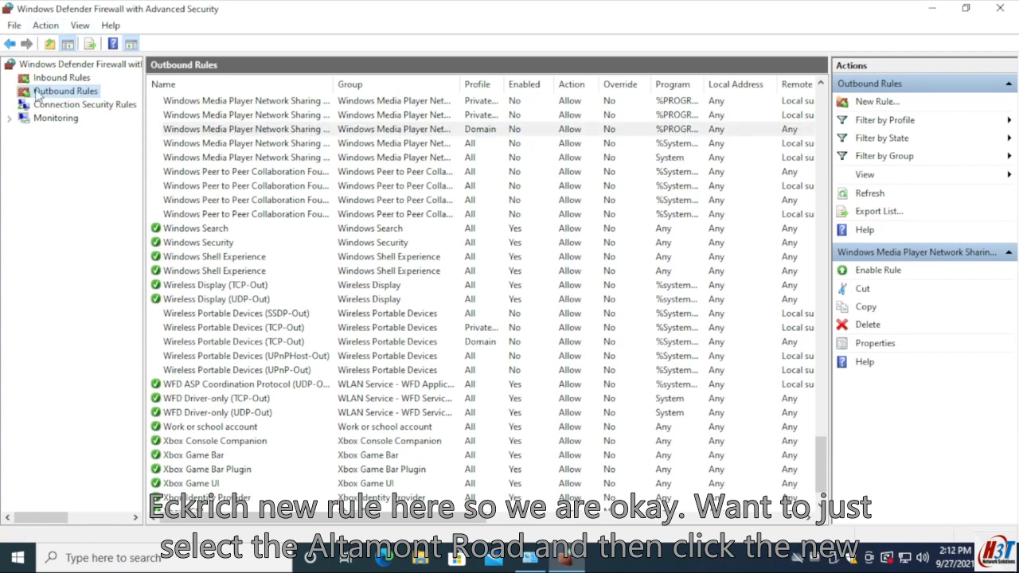
click(863, 106)
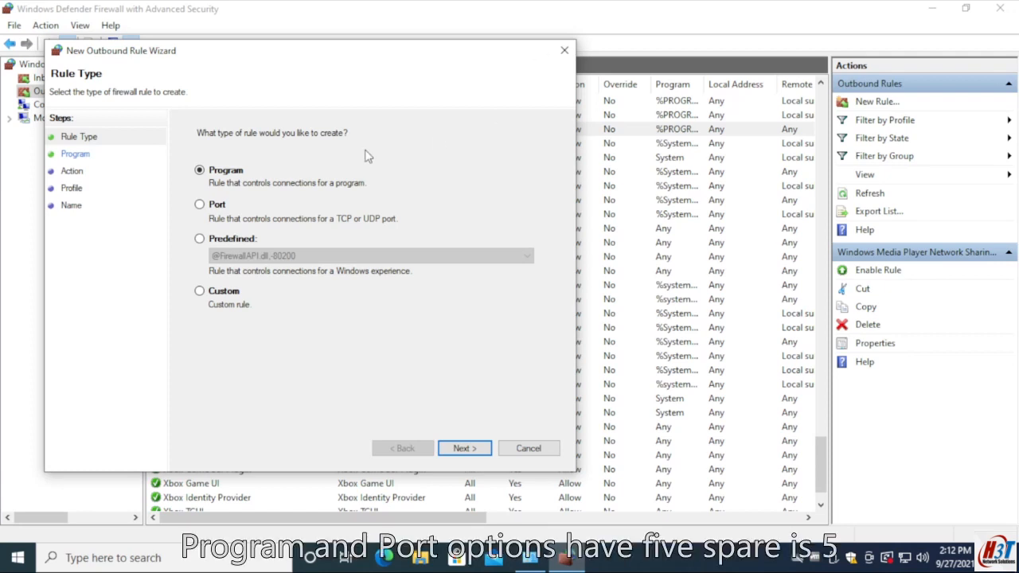
click(214, 207)
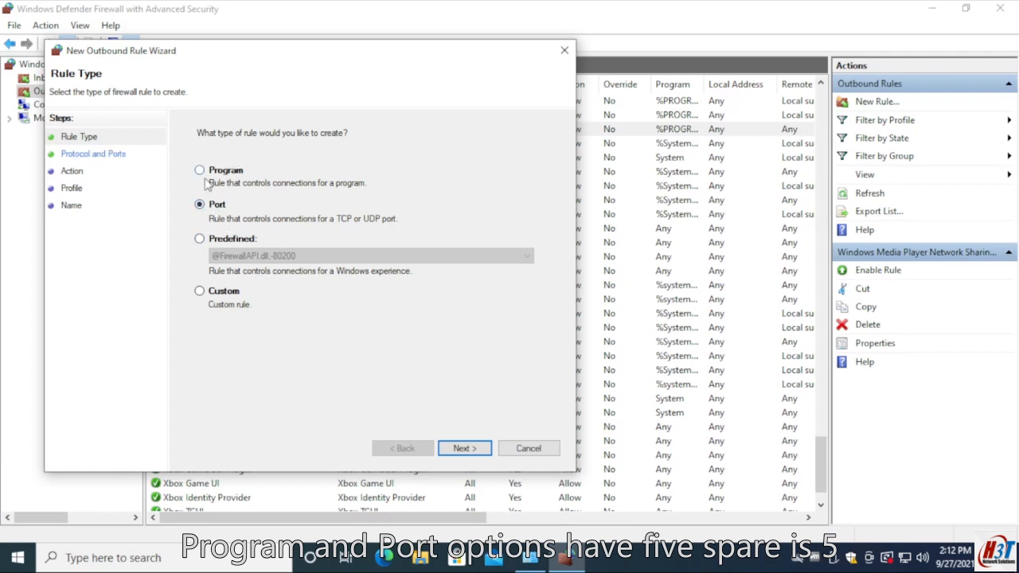
click(213, 170)
click(199, 205)
click(226, 170)
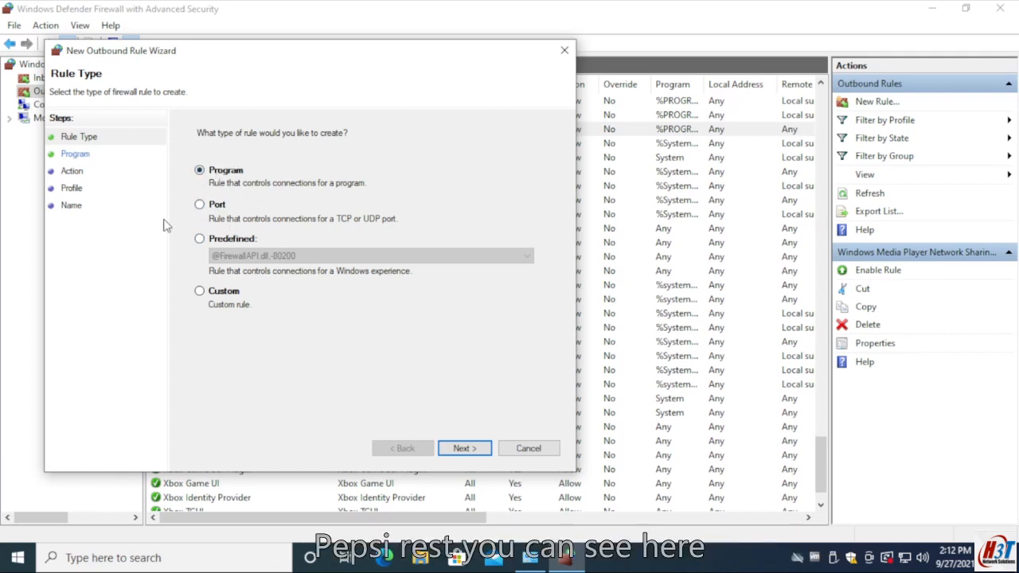
click(220, 206)
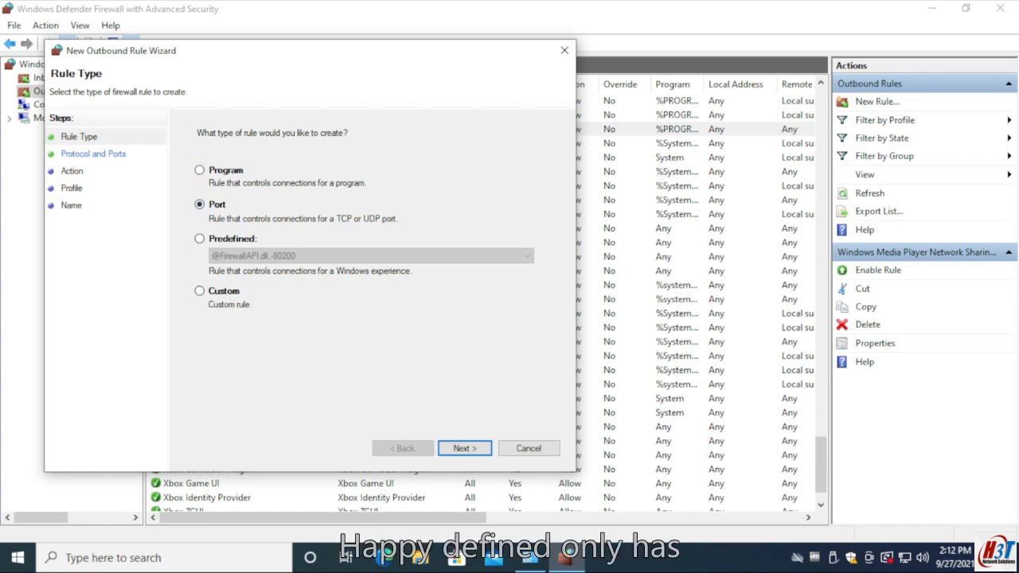
click(199, 238)
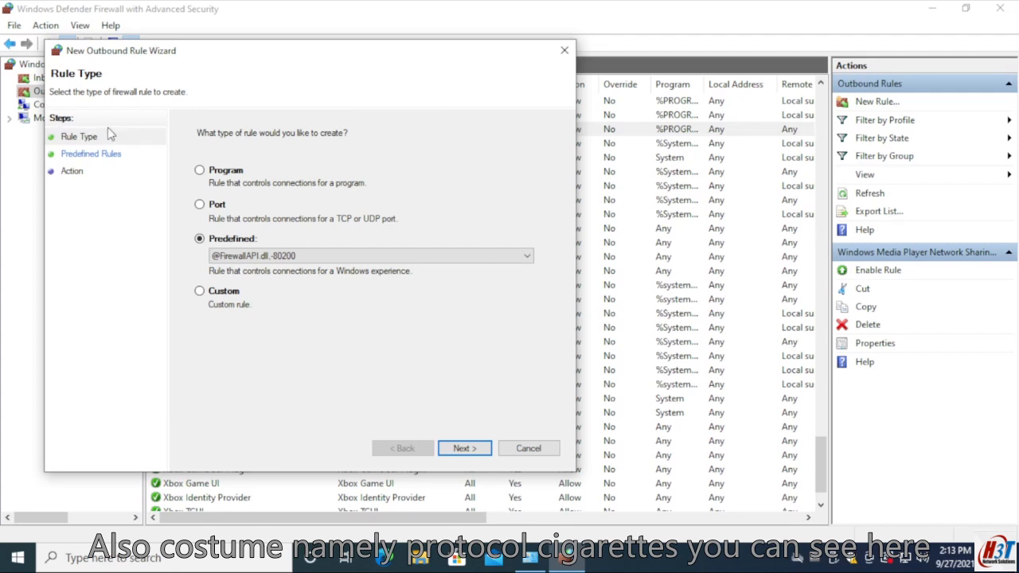
click(219, 204)
click(235, 169)
- Make the new outbound rule a Custom rule that applies to all programs
click(220, 303)
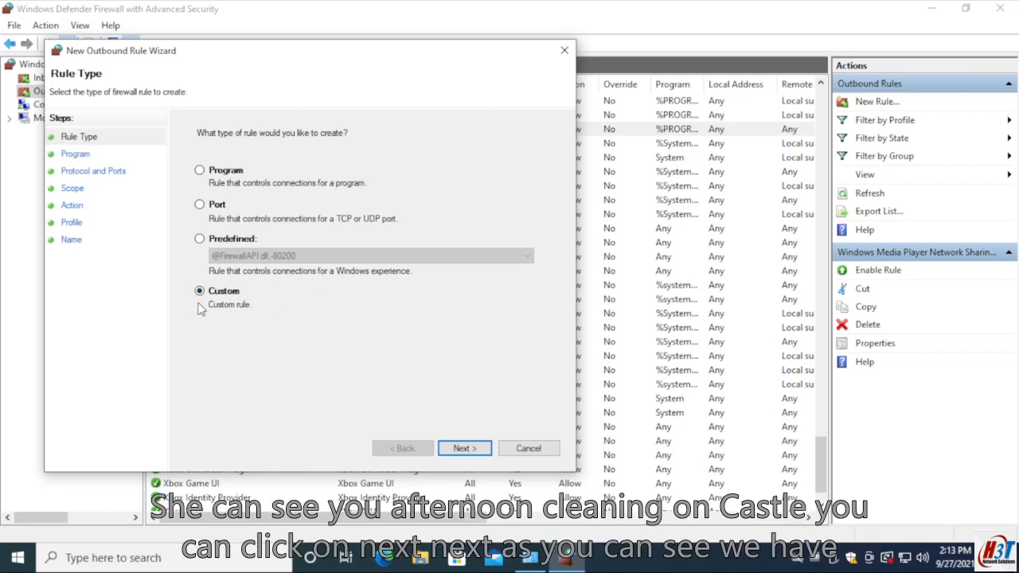
click(464, 448)
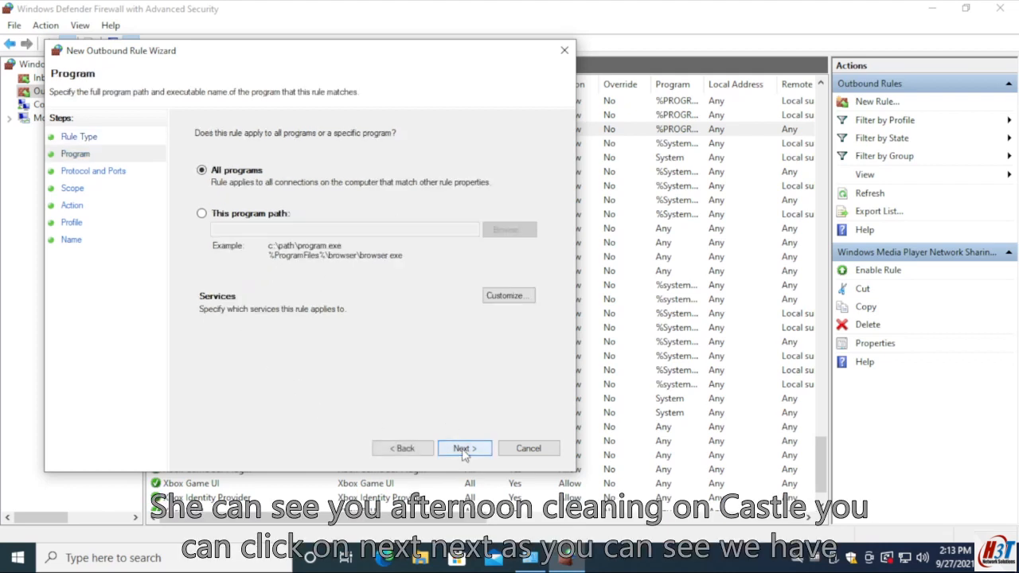
click(464, 449)
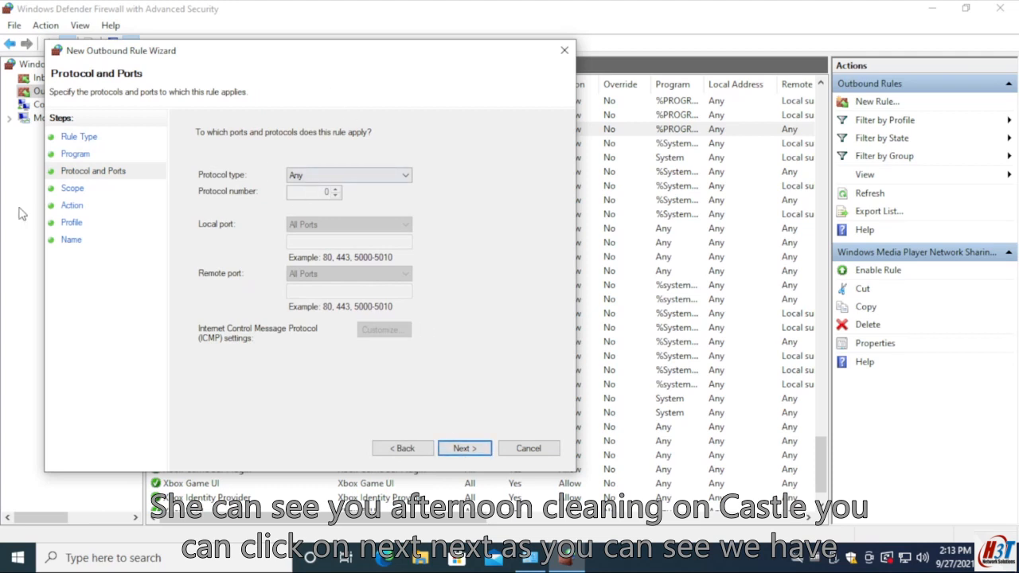
- Compare the protocol numbers of TCP, IGMP and GRE, and leave the rule's protocol type set to TCP
click(315, 177)
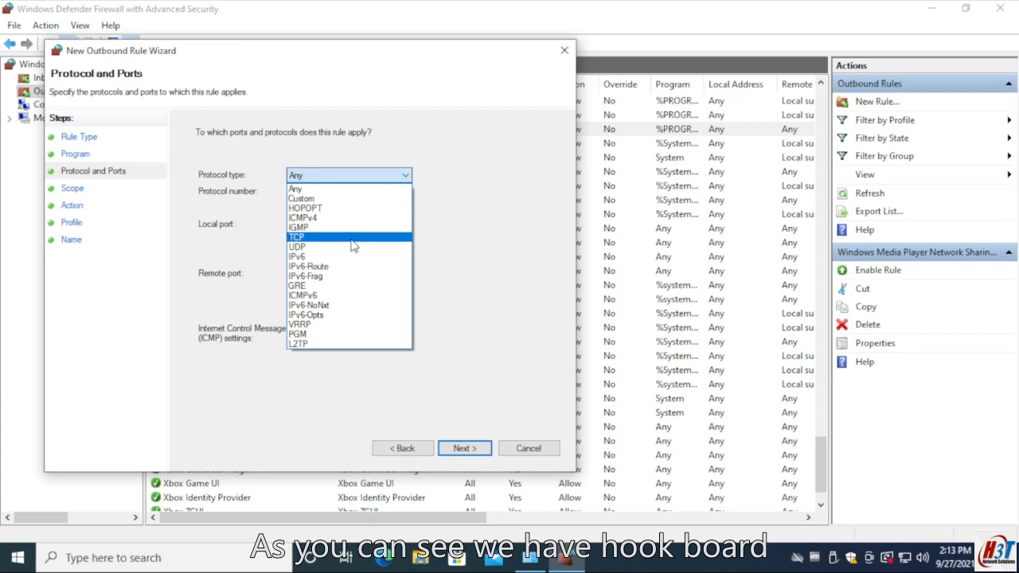
click(302, 238)
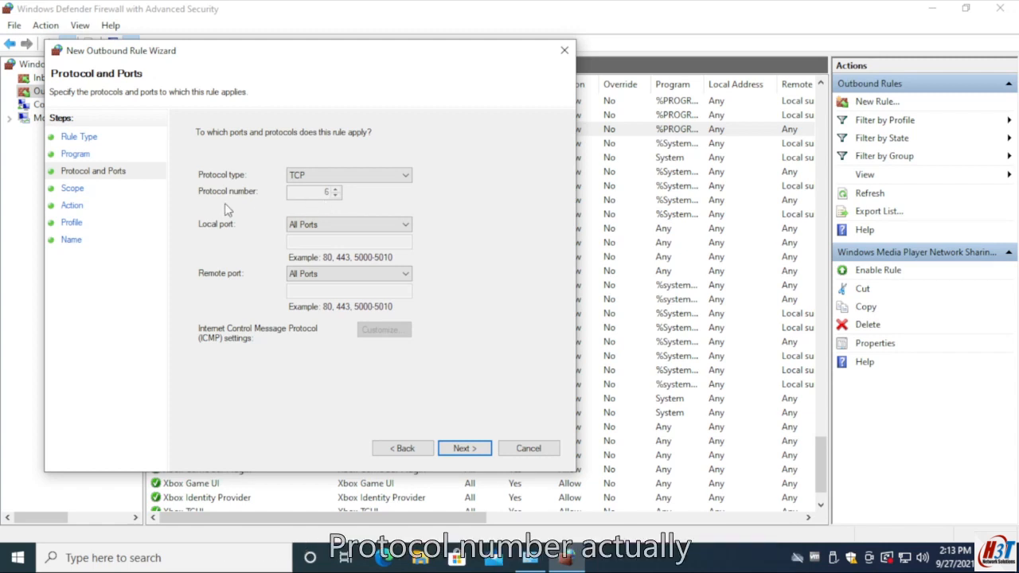
click(304, 178)
click(298, 227)
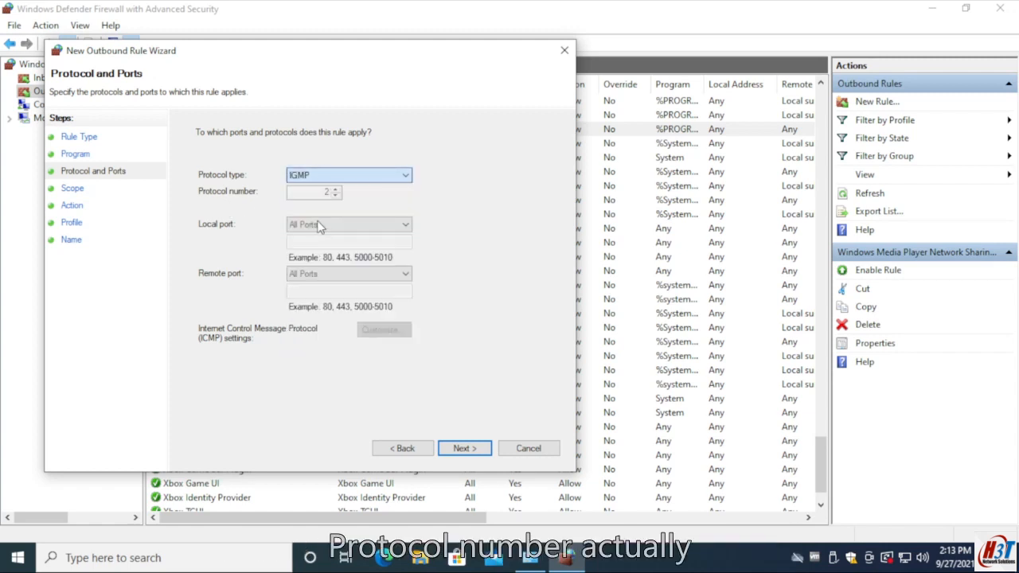
click(344, 176)
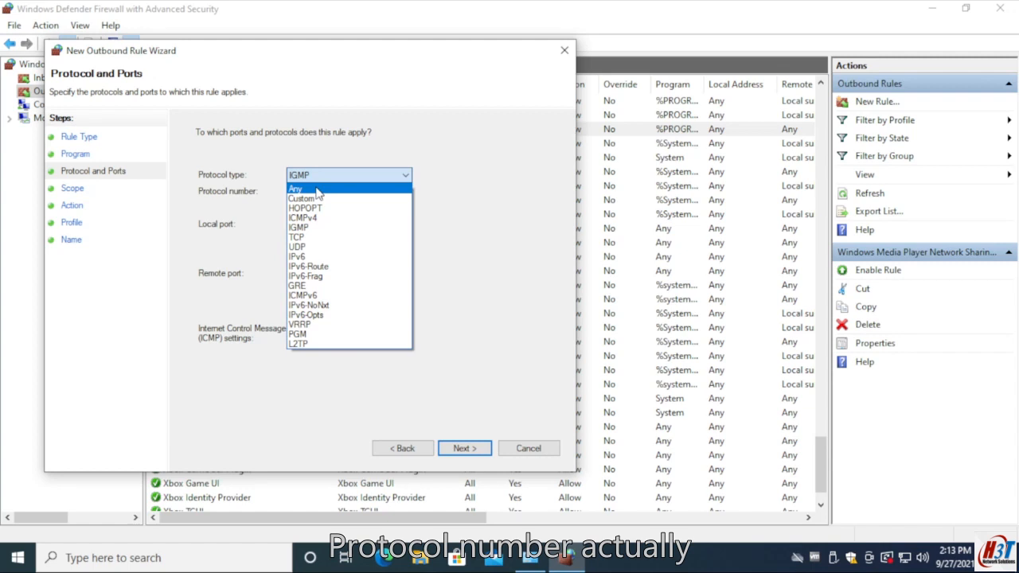
click(323, 289)
click(308, 173)
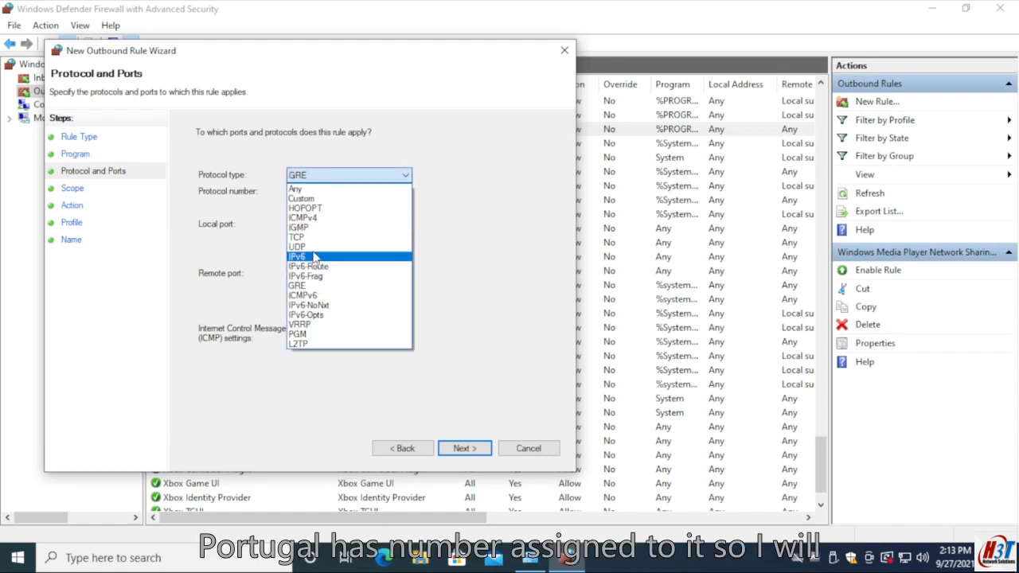
click(296, 237)
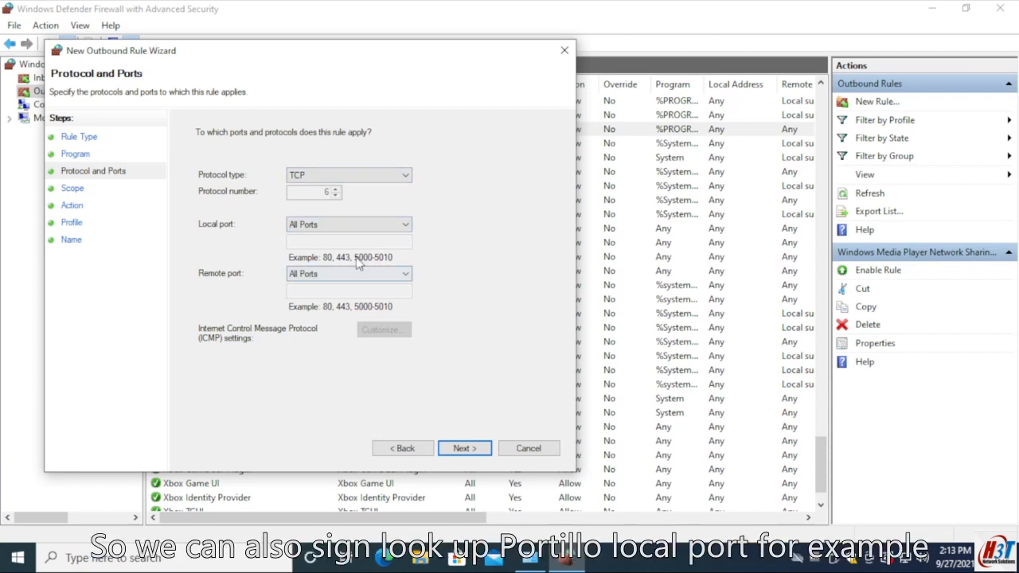
- Restrict the rule to the specific local port 555 and the specific remote port 666, and continue to the scope settings
click(322, 226)
click(305, 235)
click(318, 228)
click(312, 248)
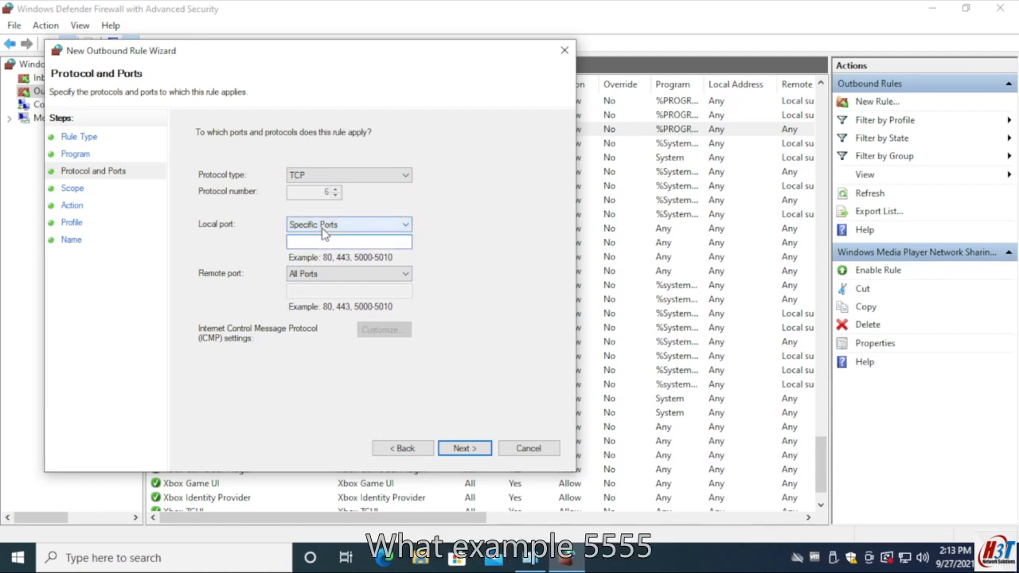
text(555)
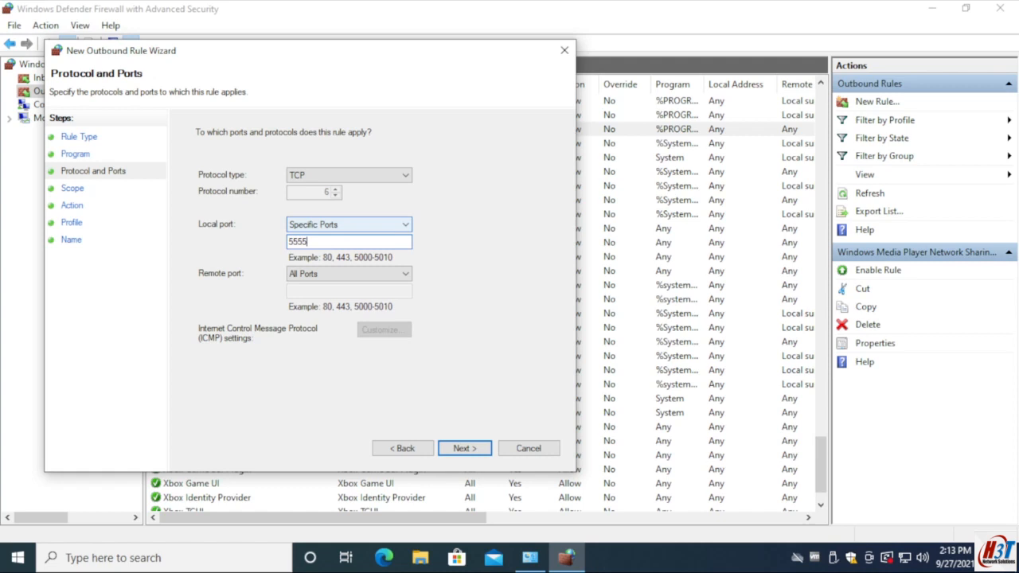
double_click(363, 276)
click(325, 275)
click(312, 297)
click(317, 296)
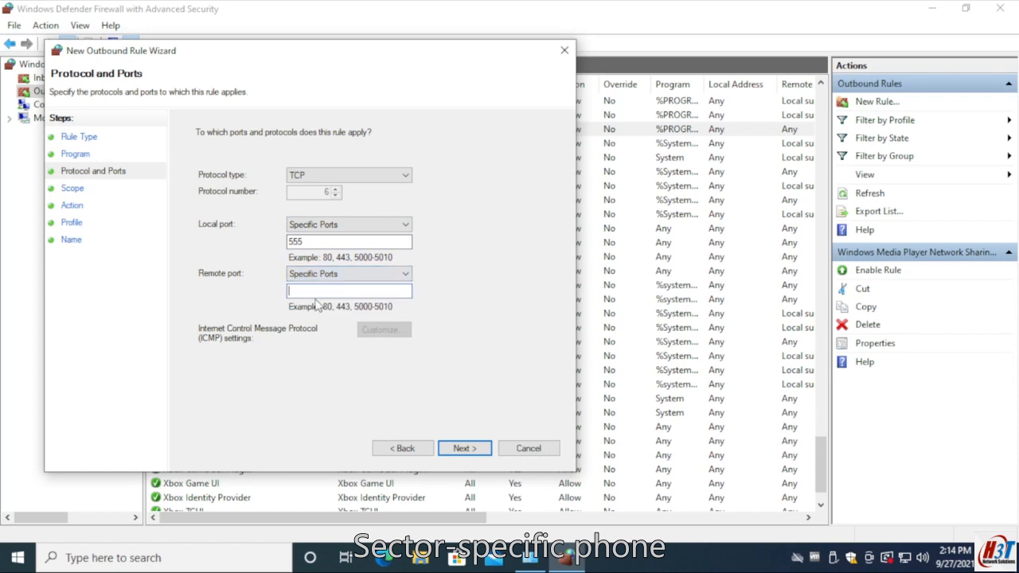
text(666)
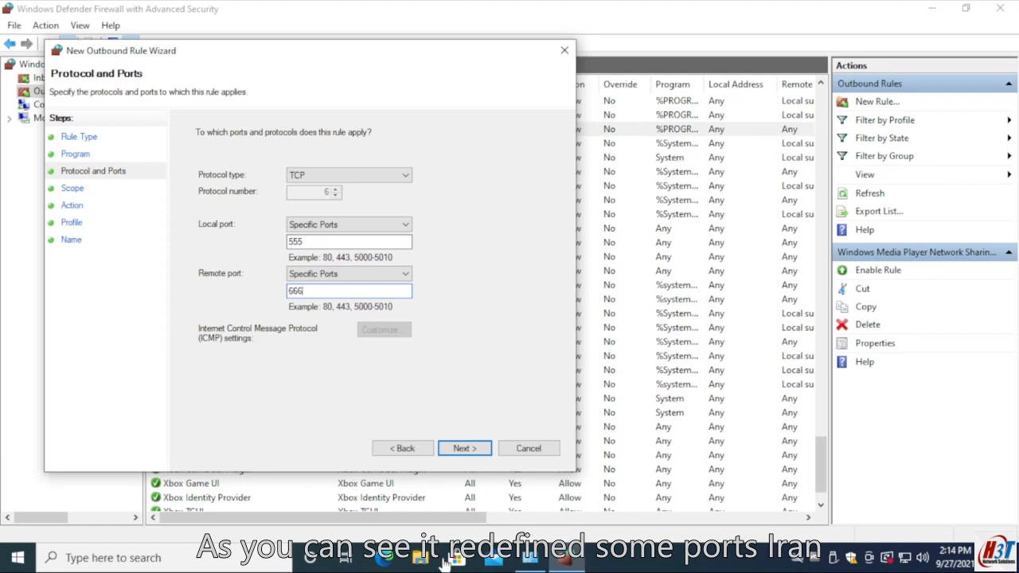
click(474, 450)
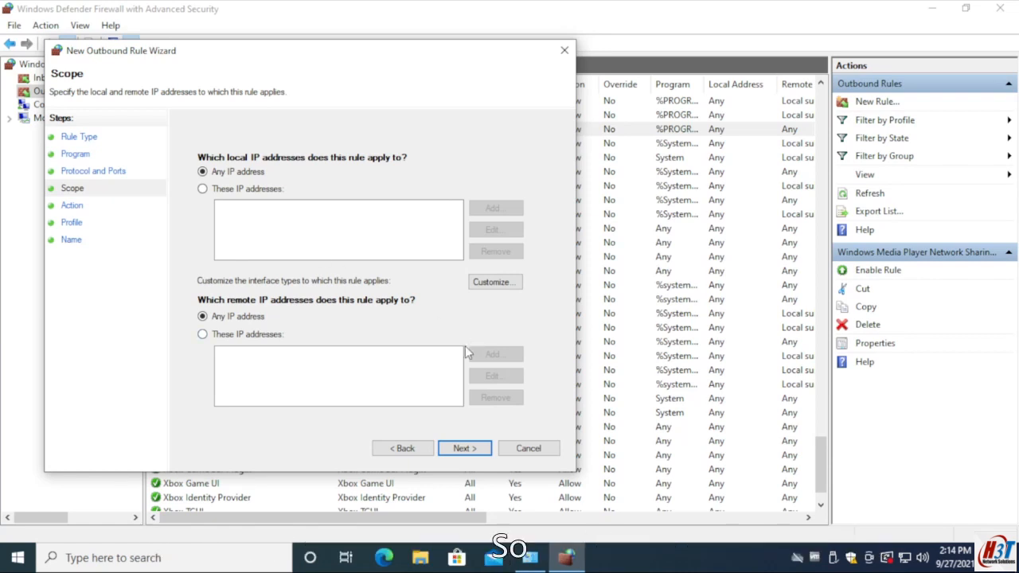
- Accept any local and remote IP address, Block the connection, and the Domain, Private and Public profiles for the rule
click(465, 449)
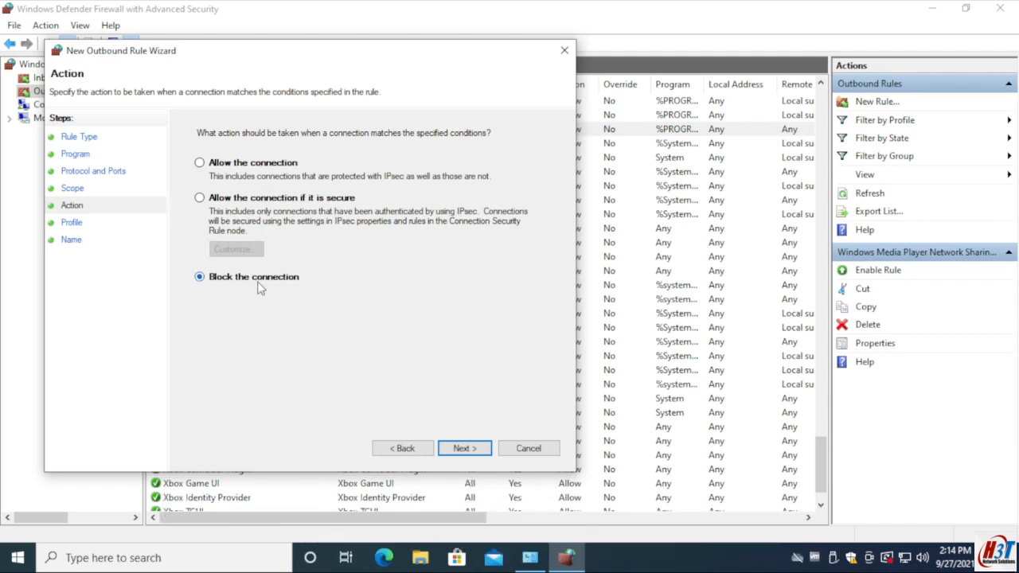
click(469, 452)
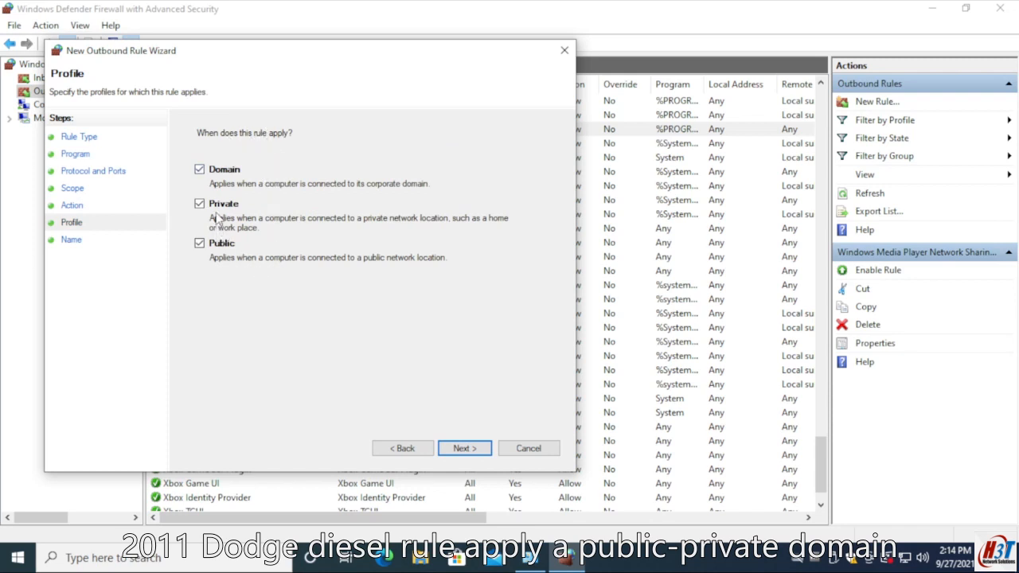
click(470, 448)
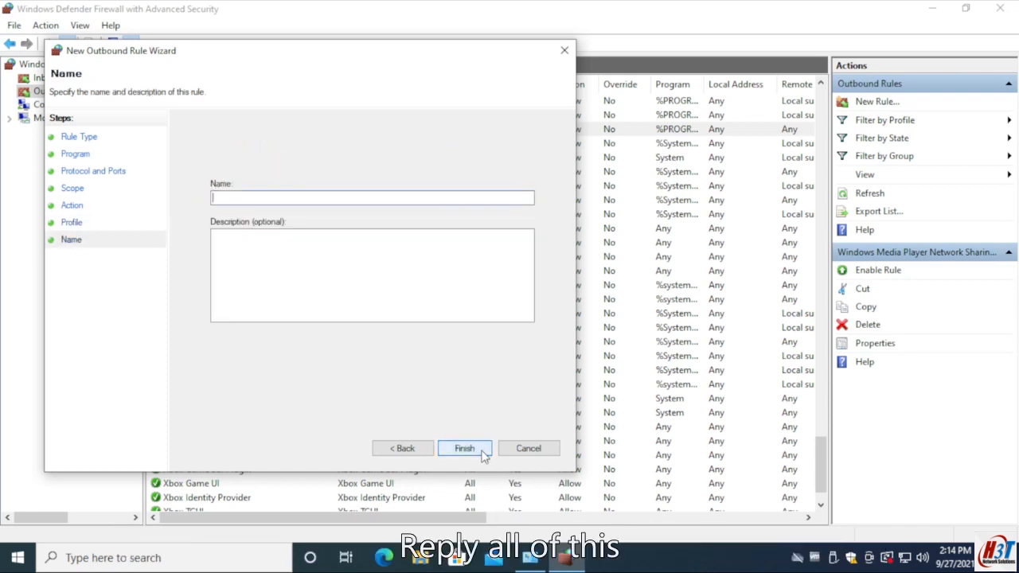
- Name the rule "my useless rule", finish creating it and return to the outbound rules in the advanced firewall window
text(my useless rule)
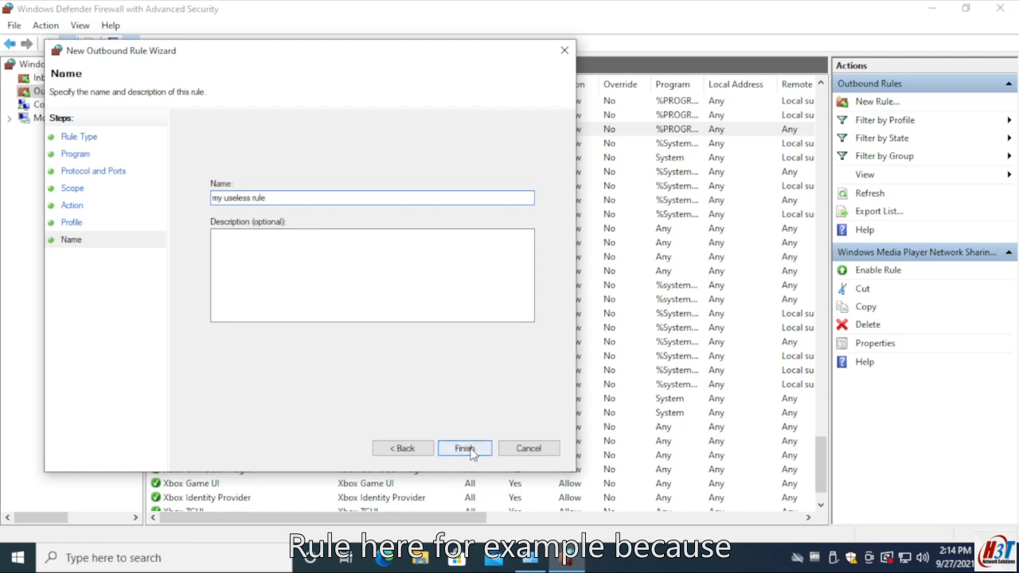
click(467, 448)
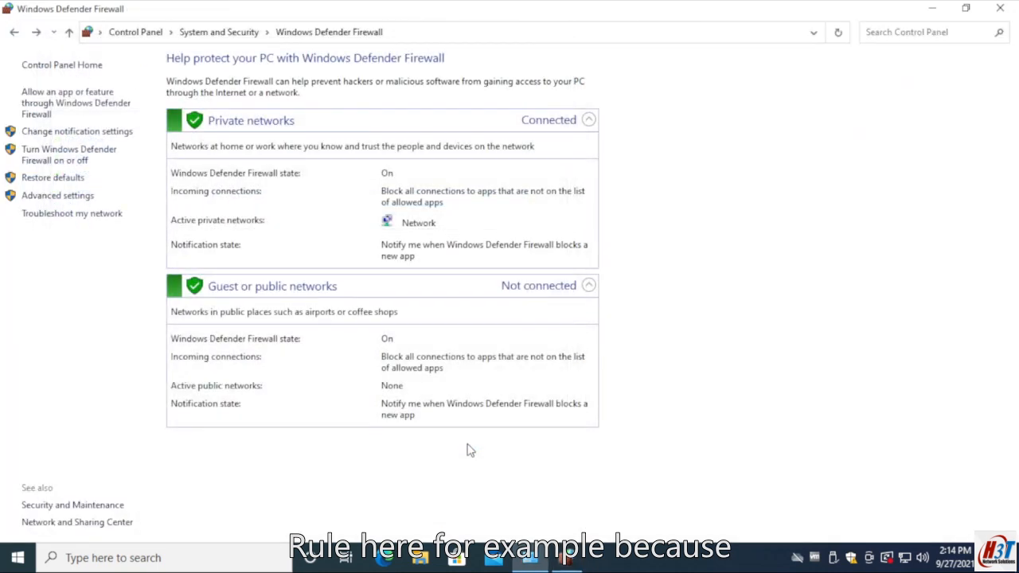
click(562, 556)
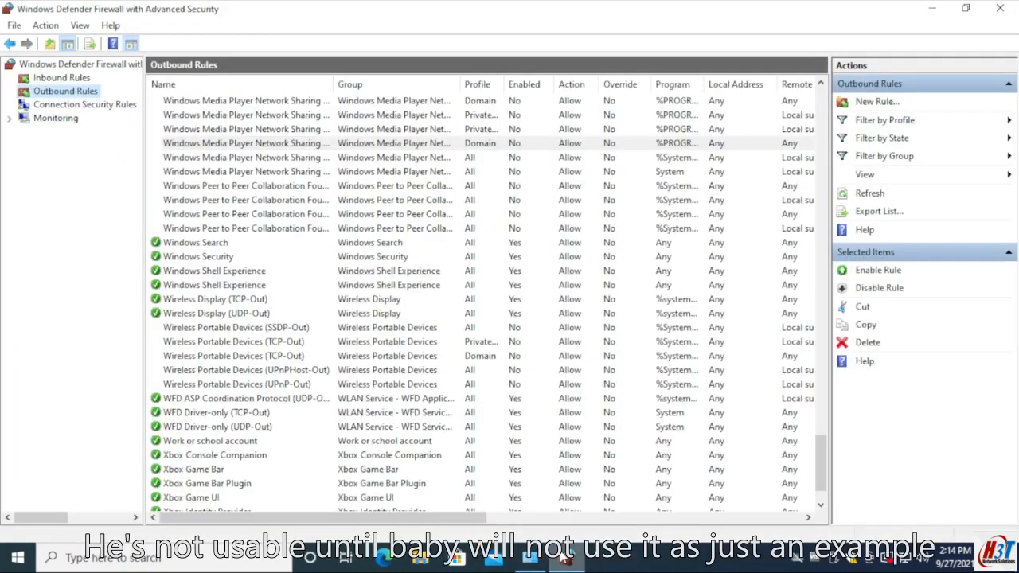